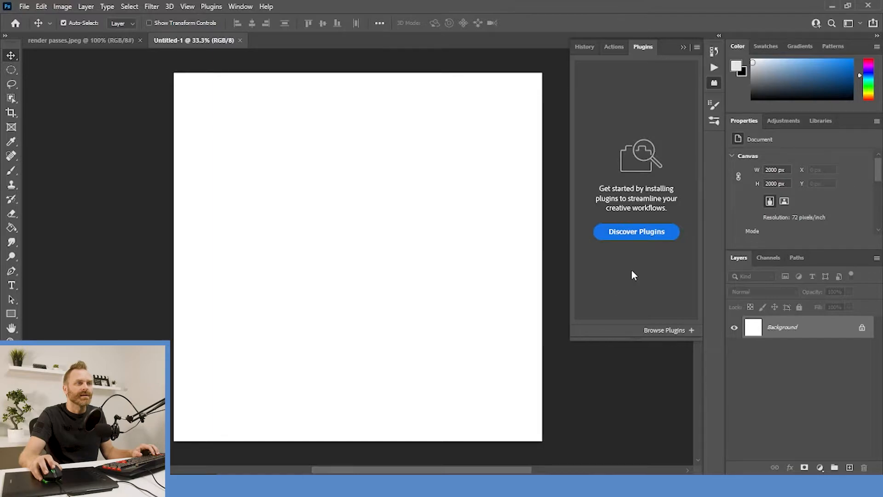
# Open the Creative Cloud Desktop plugin marketplace from Photoshop and list all plugins
pyautogui.click(658, 236)
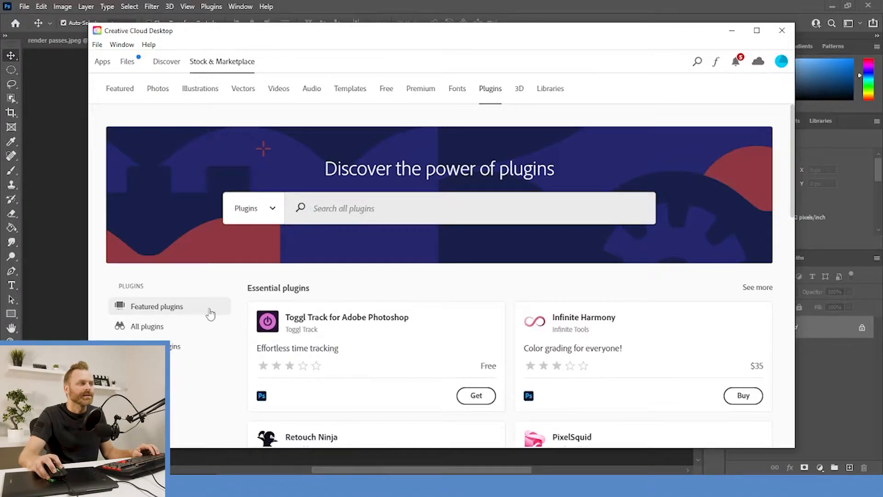
pyautogui.scroll(-3, 162, 315)
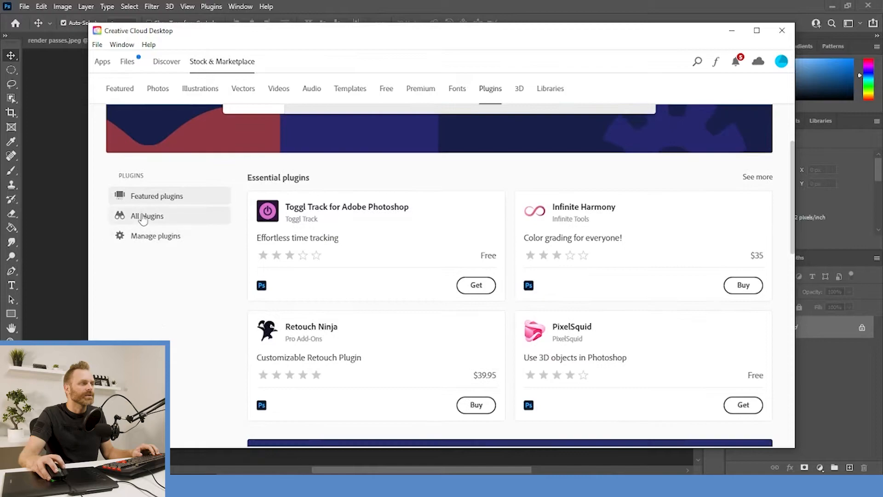
pyautogui.click(143, 217)
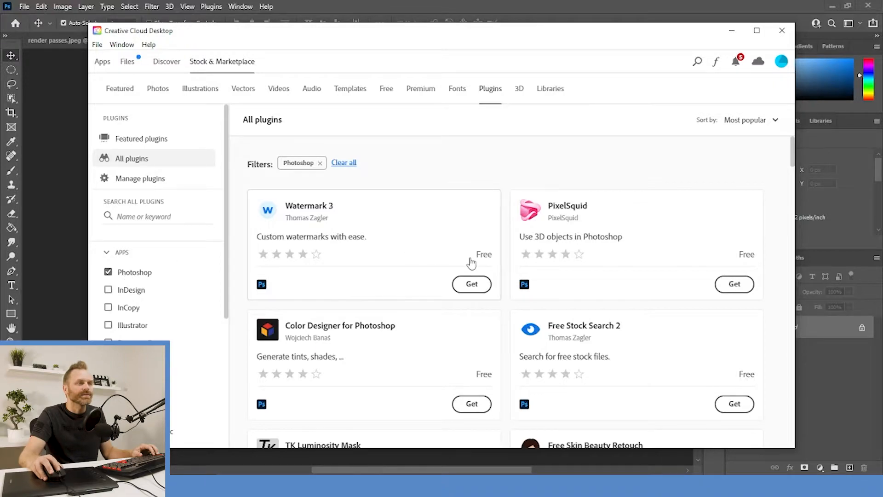
# Browse the Photoshop plugins sorted by Most popular, examining their descriptions, ratings and prices
pyautogui.click(754, 126)
pyautogui.click(754, 122)
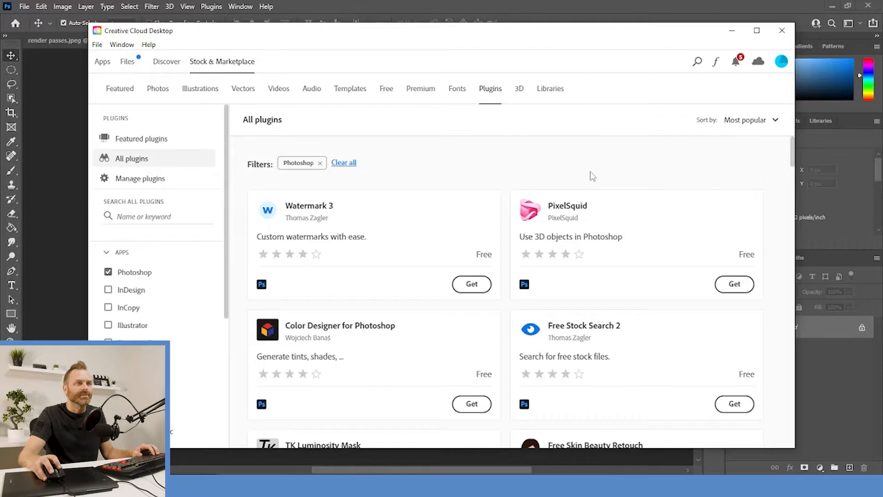
pyautogui.scroll(-3, 483, 246)
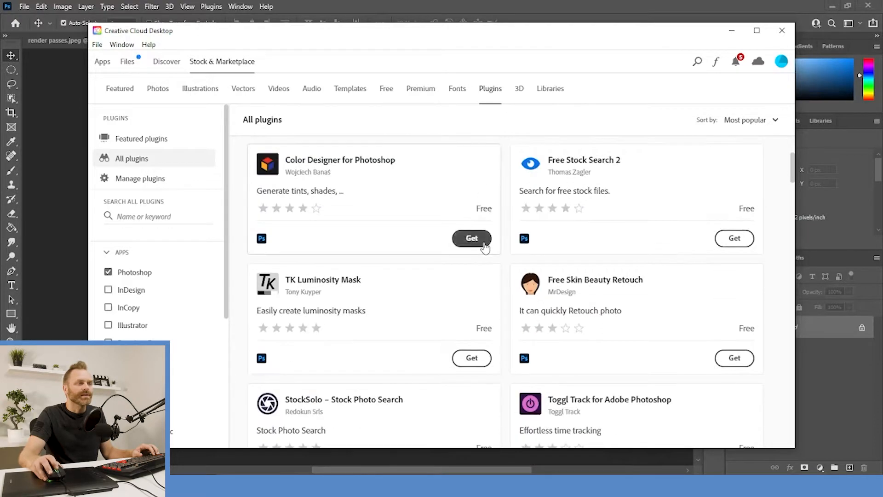
pyautogui.scroll(-3, 485, 247)
pyautogui.scroll(-15, 485, 247)
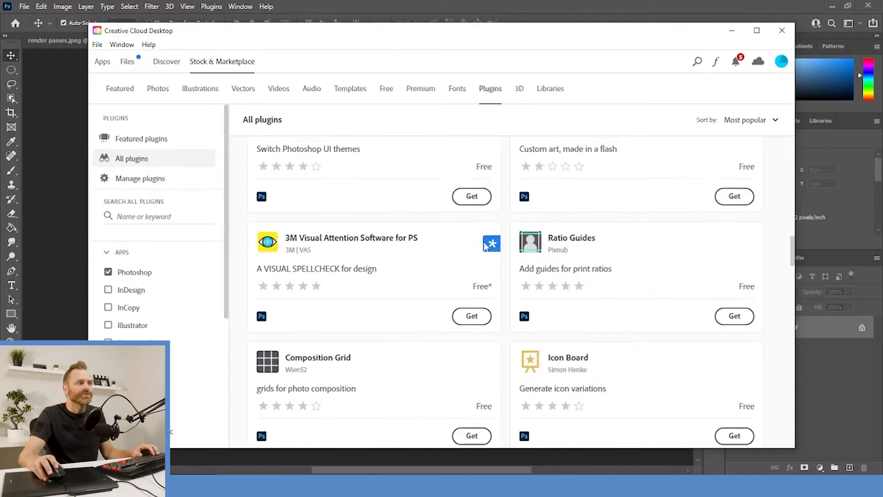
pyautogui.scroll(-7, 485, 247)
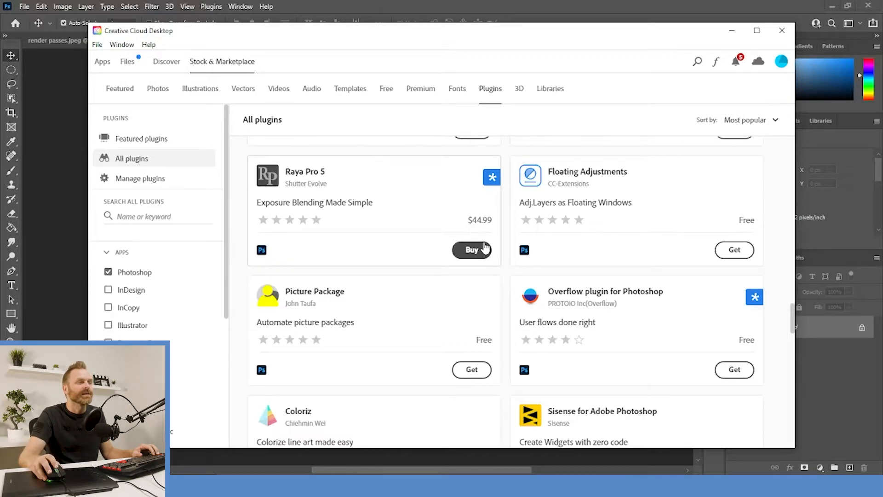
pyautogui.scroll(-8, 508, 223)
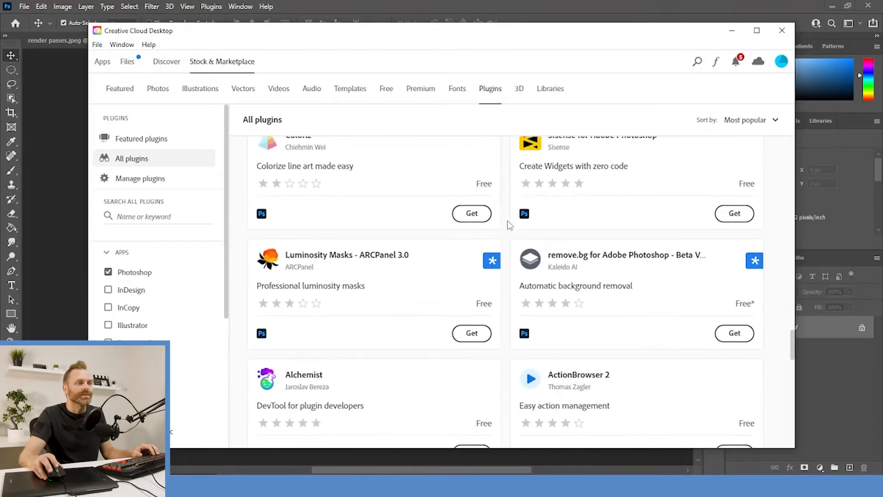
pyautogui.scroll(-3, 508, 221)
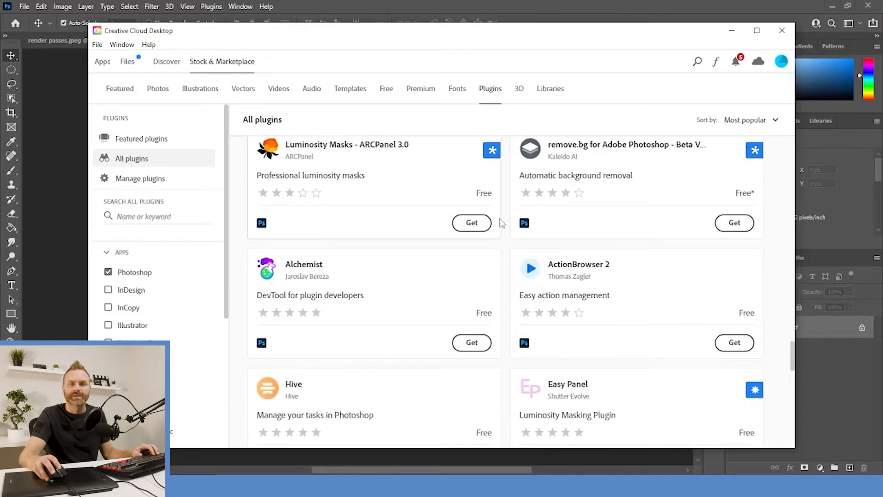
pyautogui.scroll(-5, 502, 223)
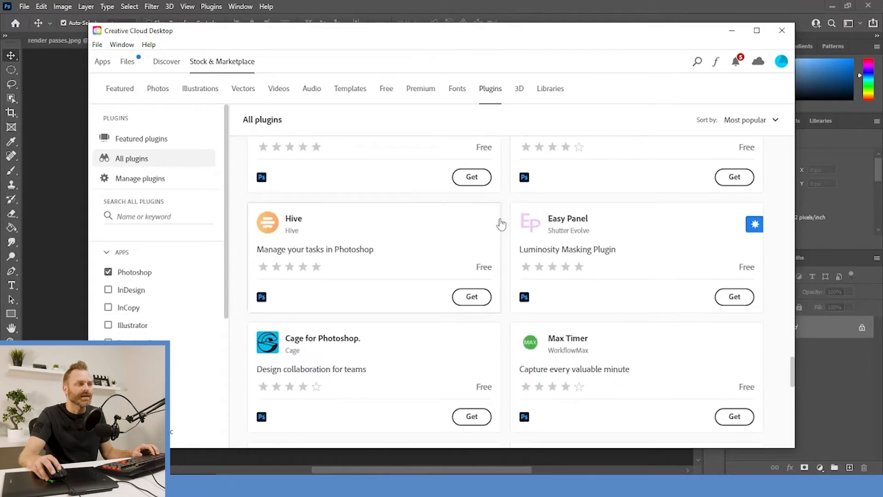
pyautogui.scroll(-3, 501, 224)
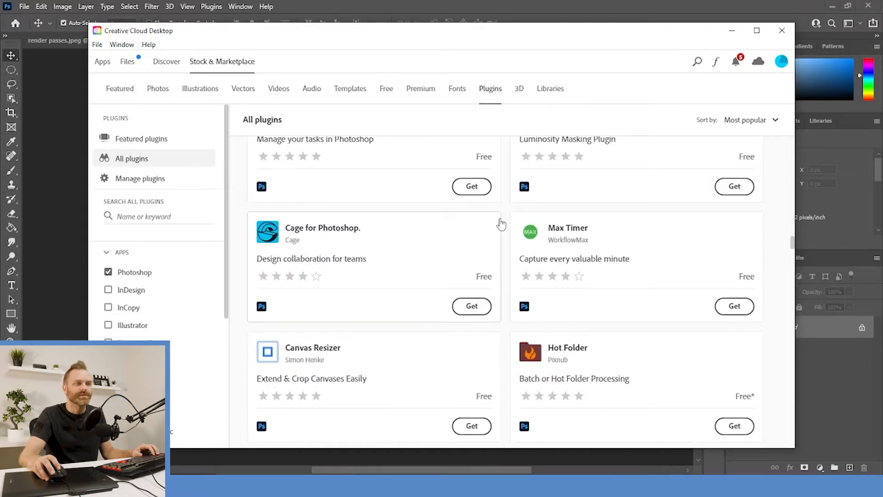
pyautogui.scroll(-3, 480, 250)
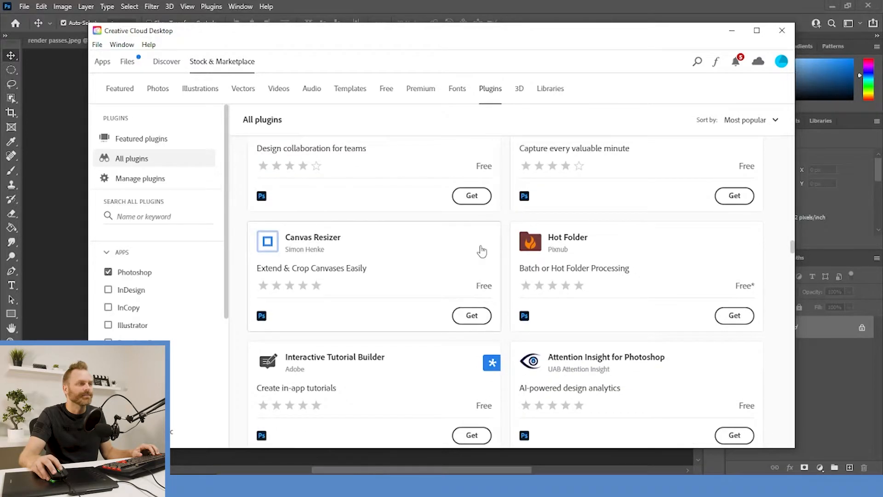
pyautogui.scroll(-10, 480, 252)
pyautogui.scroll(3, 481, 254)
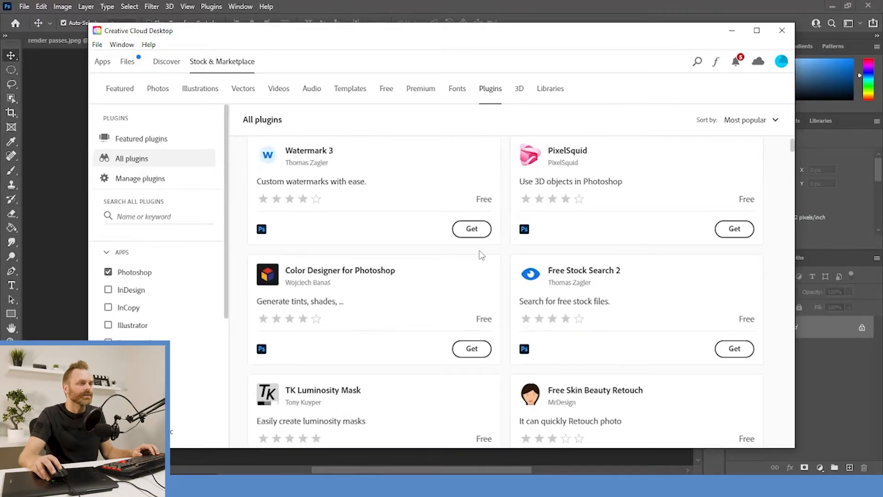
pyautogui.scroll(-4, 480, 254)
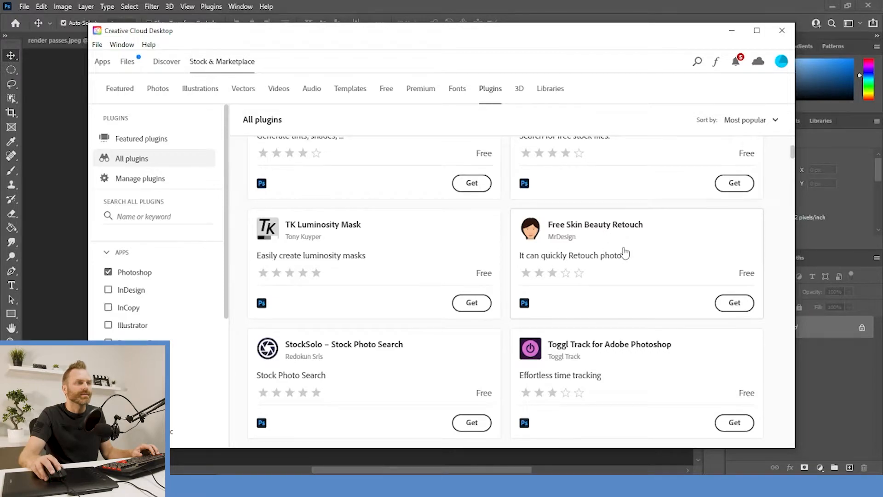
pyautogui.scroll(5, 624, 251)
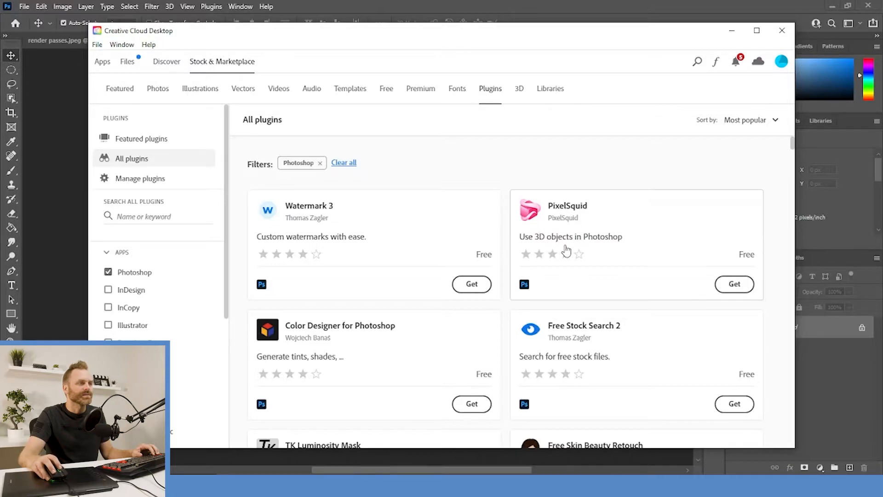
pyautogui.scroll(-2, 401, 238)
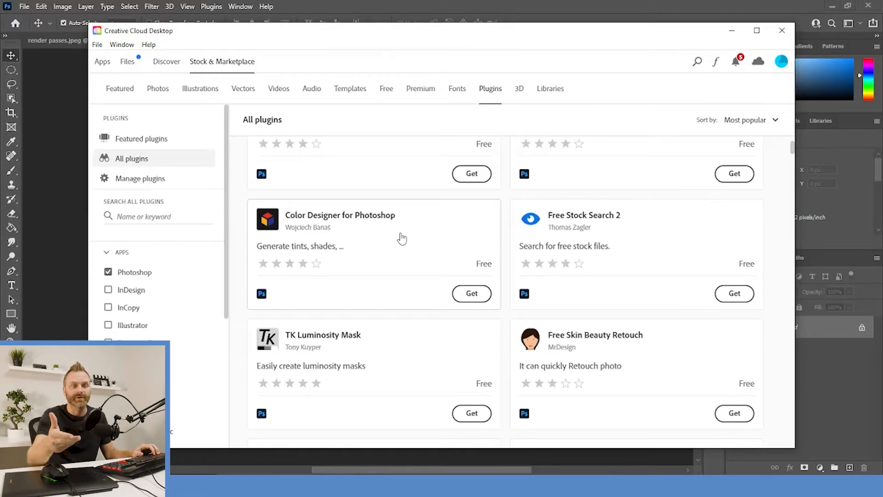
pyautogui.scroll(3, 523, 256)
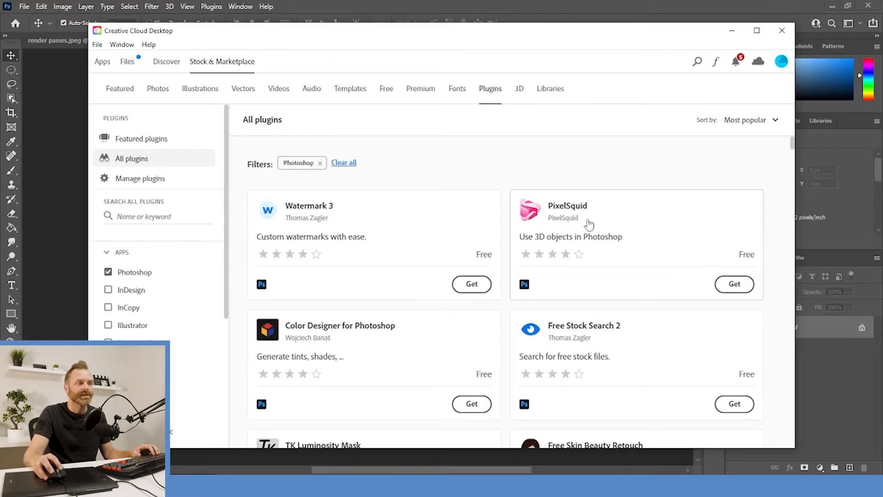
pyautogui.scroll(-2, 460, 295)
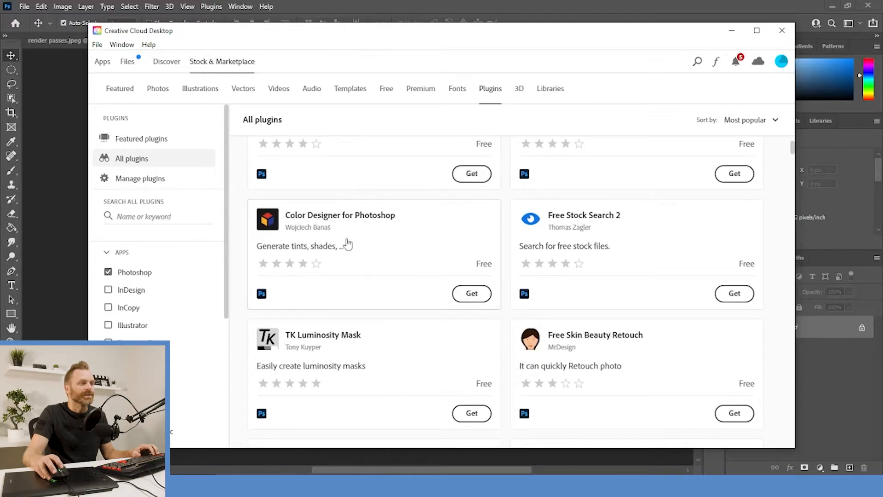
pyautogui.scroll(-2, 354, 262)
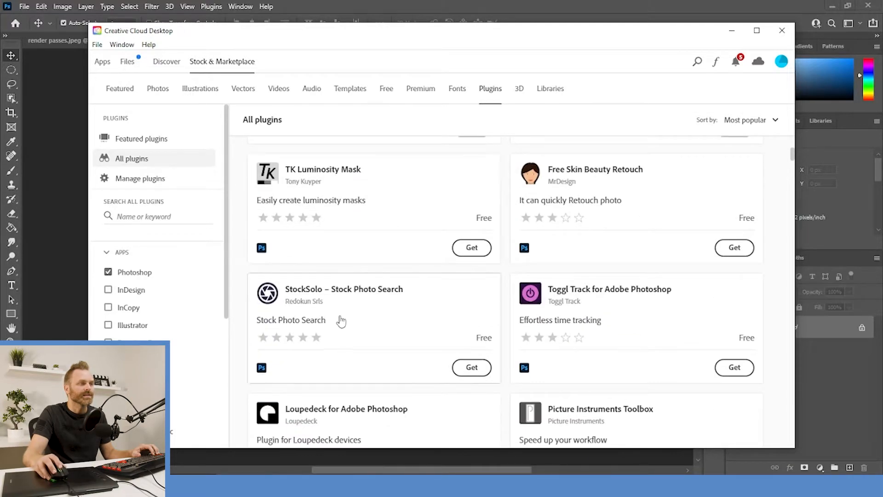
pyautogui.scroll(-8, 338, 321)
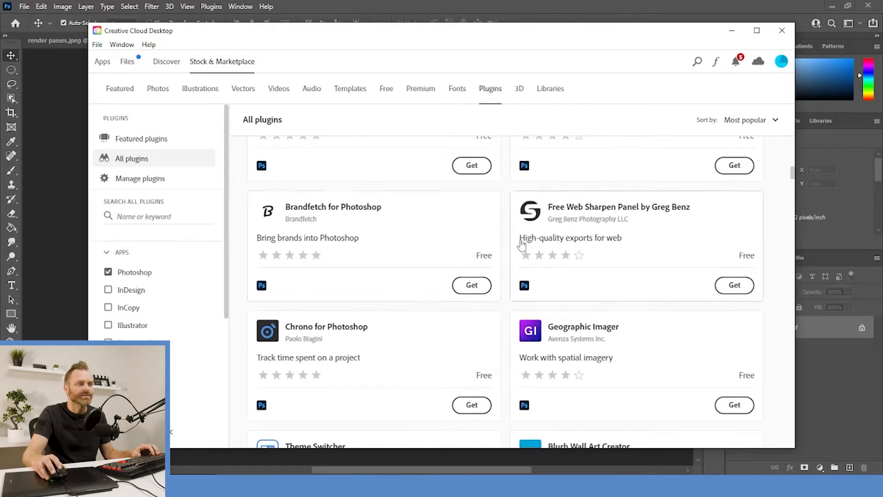
pyautogui.scroll(-3, 565, 279)
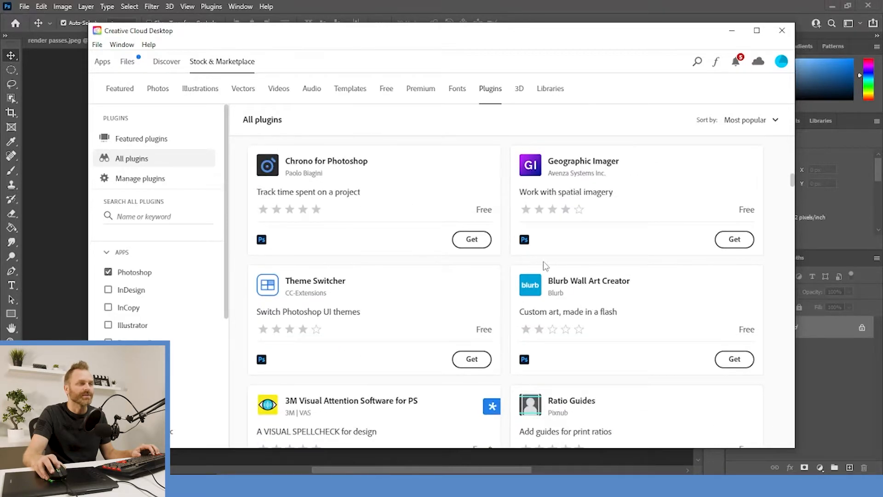
pyautogui.scroll(-3, 545, 266)
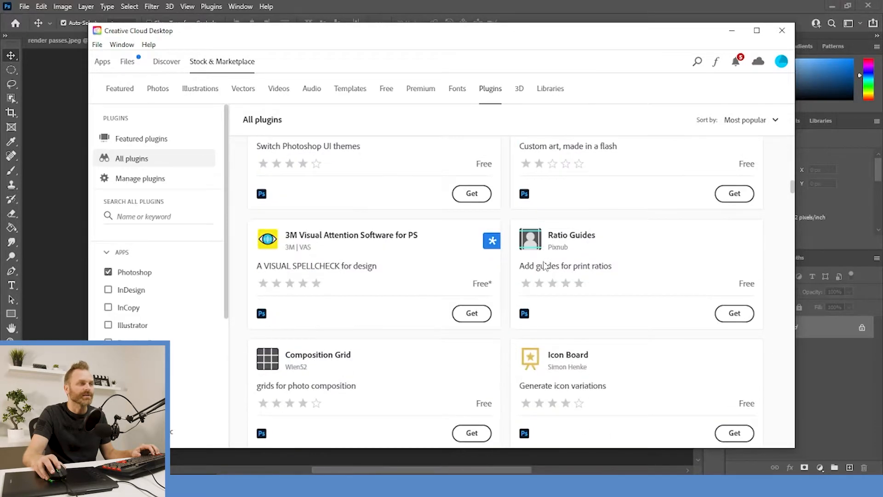
# Close the plugin marketplace and collapse the Plugins panel in Photoshop
pyautogui.click(783, 31)
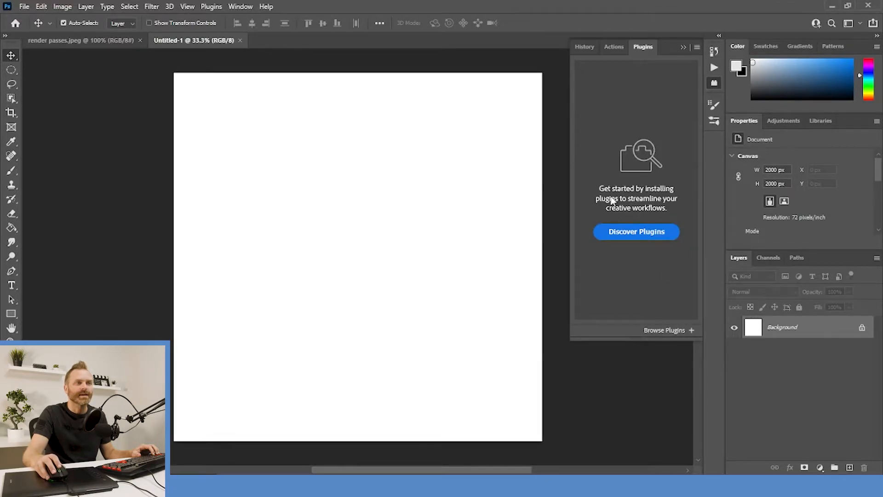
pyautogui.click(694, 45)
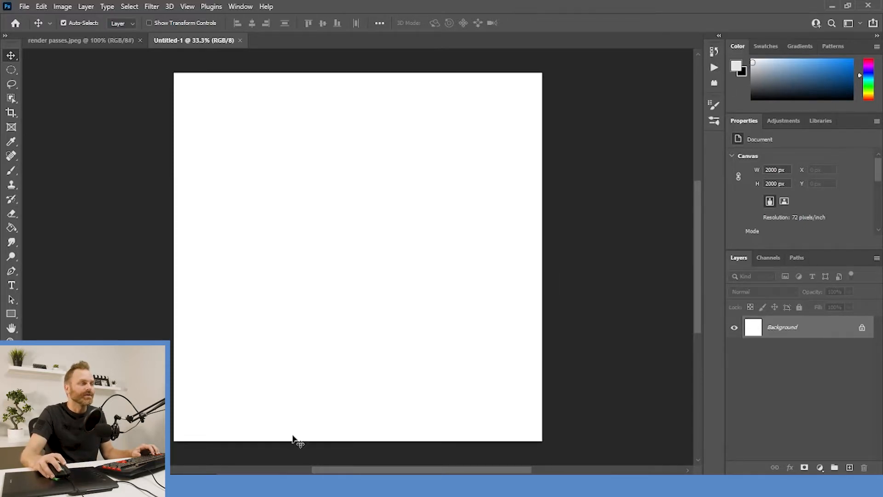
# Switch to the Chrome browser and examine Adobe's Introduction to Camera Raw page, including the Camera Raw workspace image
pyautogui.click(286, 485)
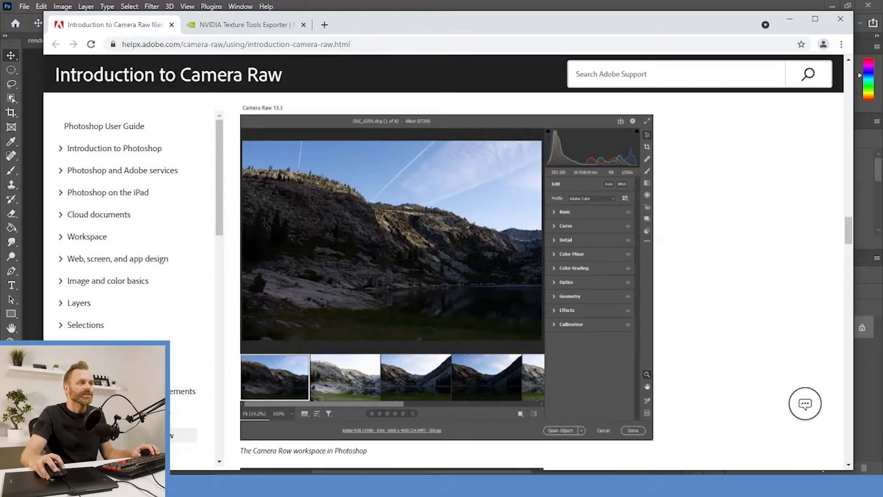
pyautogui.moveTo(177, 75); pyautogui.dragTo(292, 83)
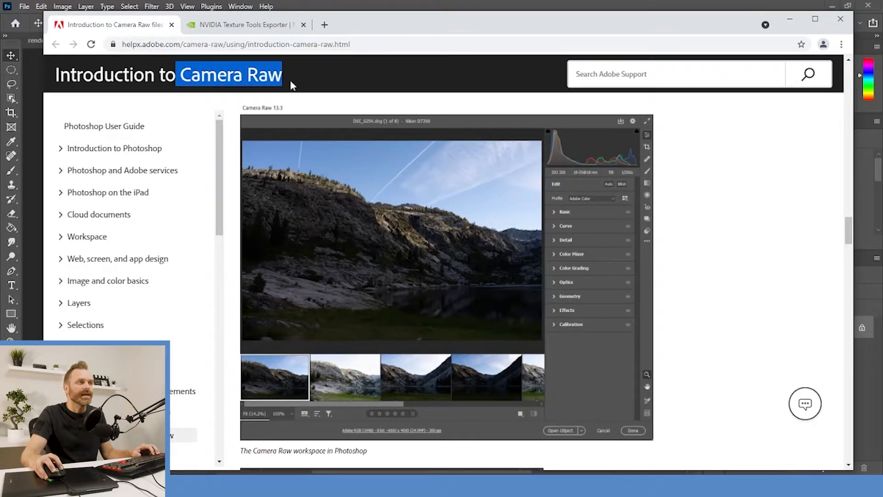
pyautogui.click(740, 270)
pyautogui.scroll(10, 736, 272)
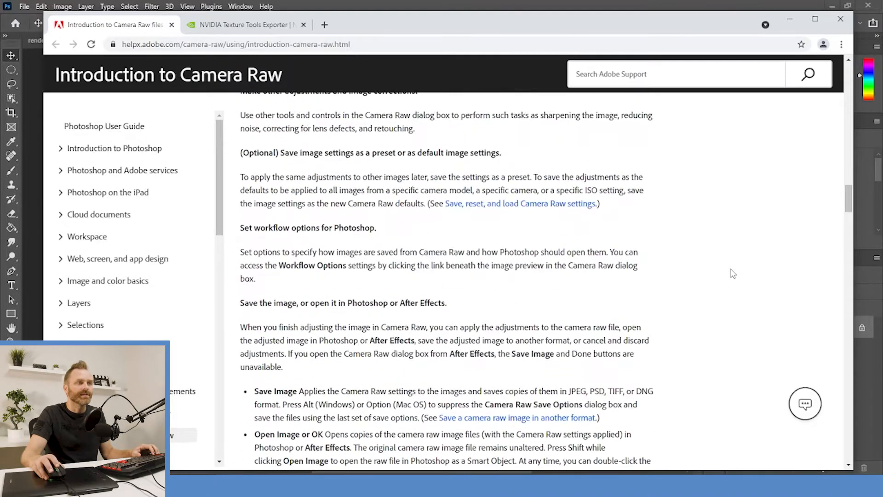
pyautogui.scroll(10, 732, 273)
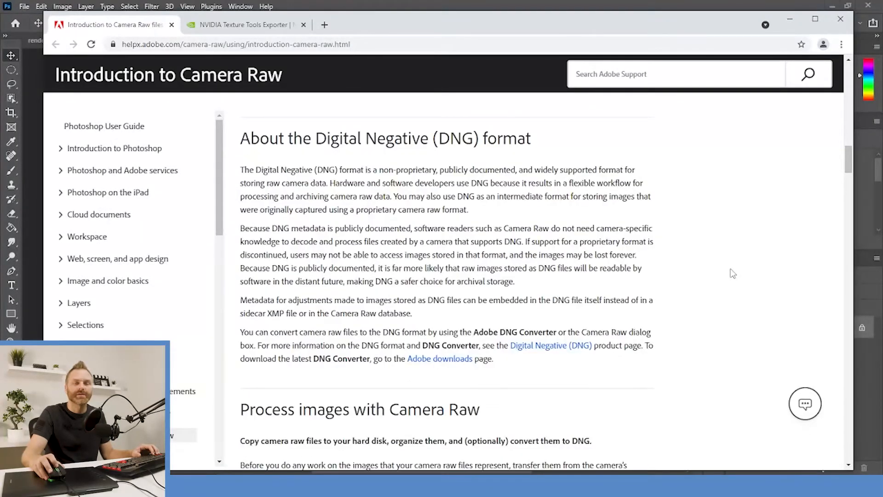
pyautogui.scroll(-20, 733, 273)
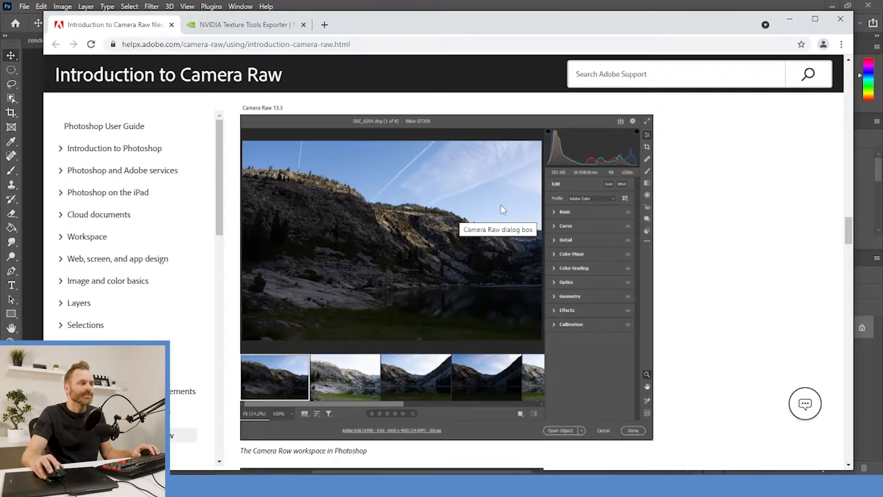
# Examine the NVIDIA Texture Tools Exporter page, including its description, downloads and key features
pyautogui.click(233, 26)
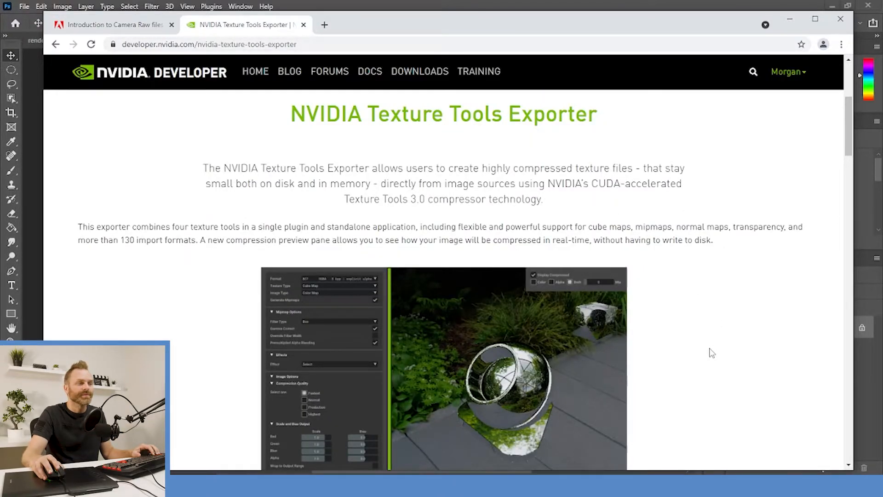
pyautogui.scroll(-1, 712, 352)
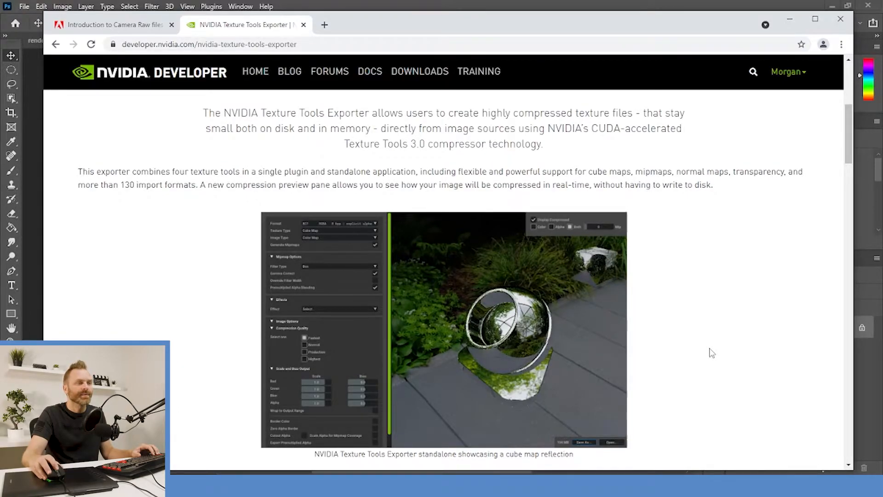
pyautogui.scroll(-5, 711, 352)
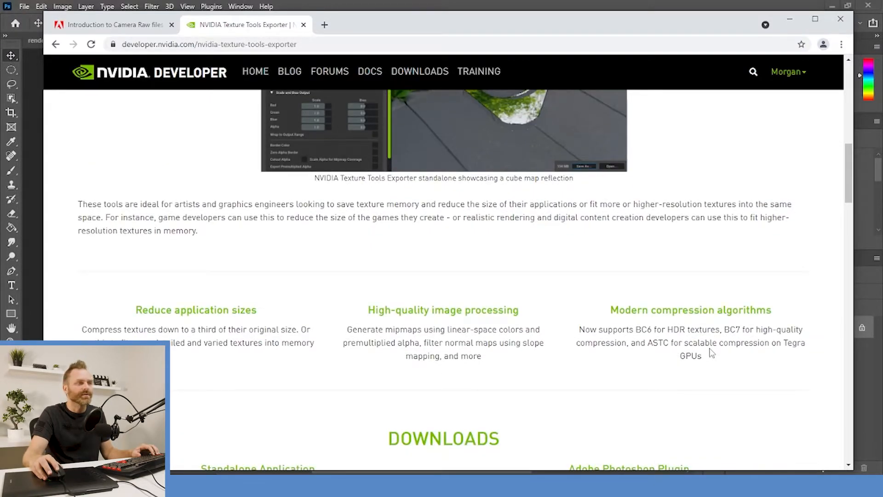
pyautogui.scroll(-4, 711, 353)
pyautogui.scroll(-9, 712, 353)
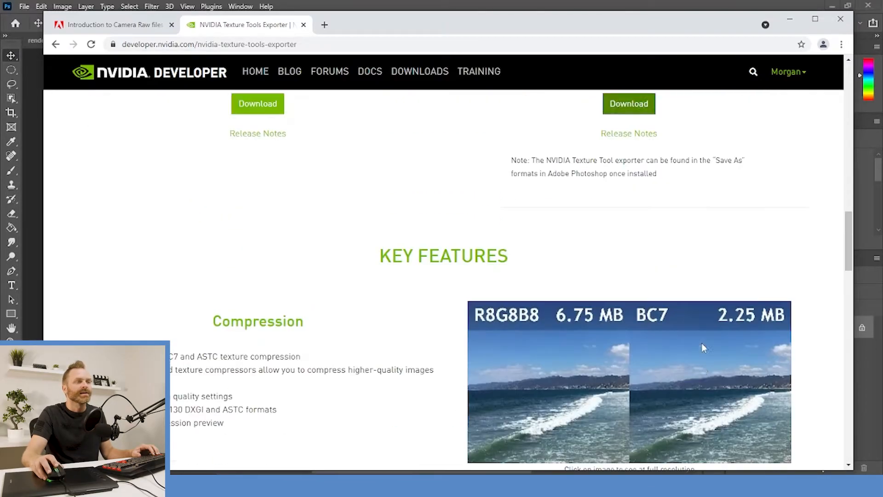
pyautogui.scroll(-4, 701, 345)
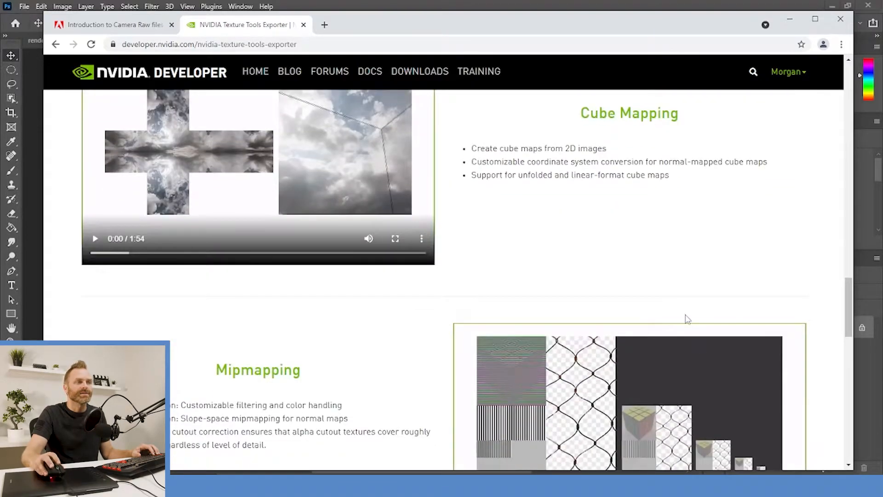
pyautogui.scroll(3, 683, 313)
pyautogui.scroll(-8, 683, 314)
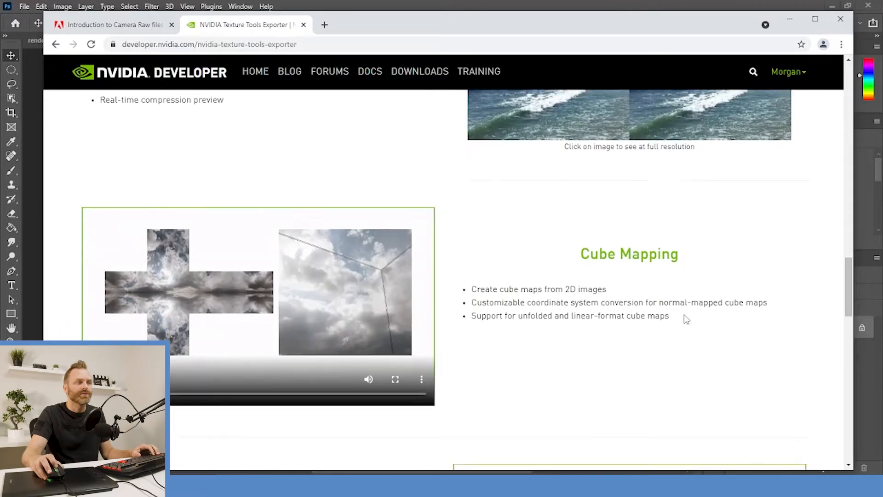
# Examine the Cube Mapping, Normal Maps, Transparency and Additional Features sections of the NVIDIA Texture Tools Exporter page
pyautogui.scroll(-3, 684, 314)
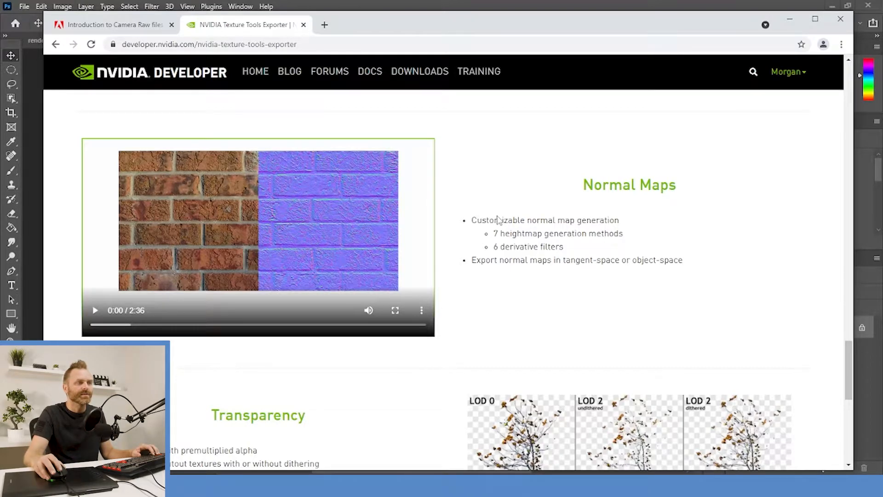
pyautogui.scroll(-3, 498, 220)
pyautogui.scroll(-3, 487, 216)
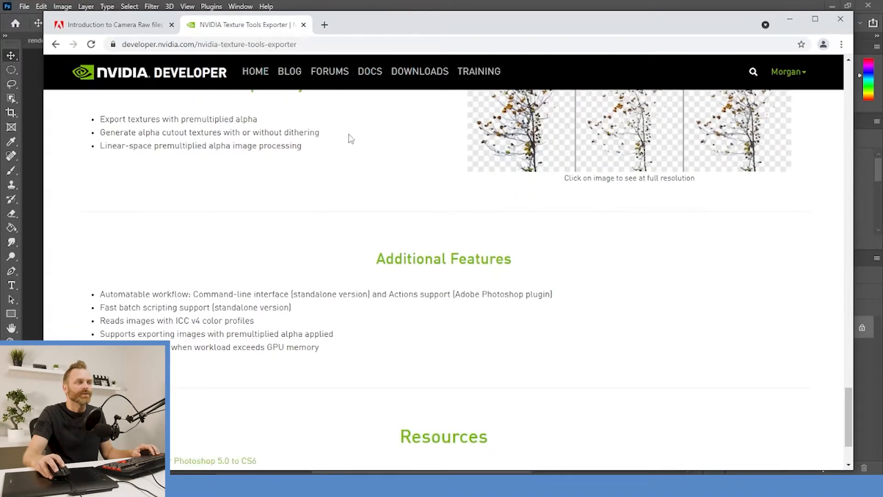
pyautogui.scroll(-2, 440, 228)
pyautogui.scroll(6, 456, 251)
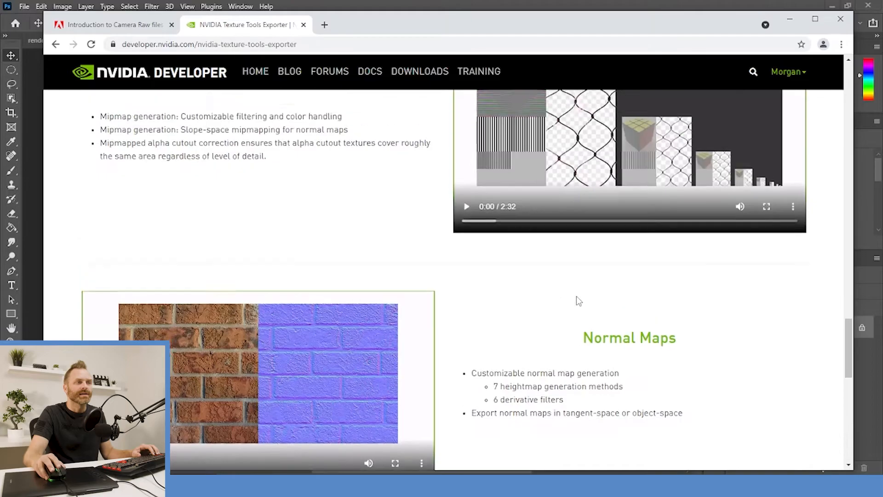
pyautogui.scroll(10, 577, 299)
pyautogui.scroll(-4, 577, 299)
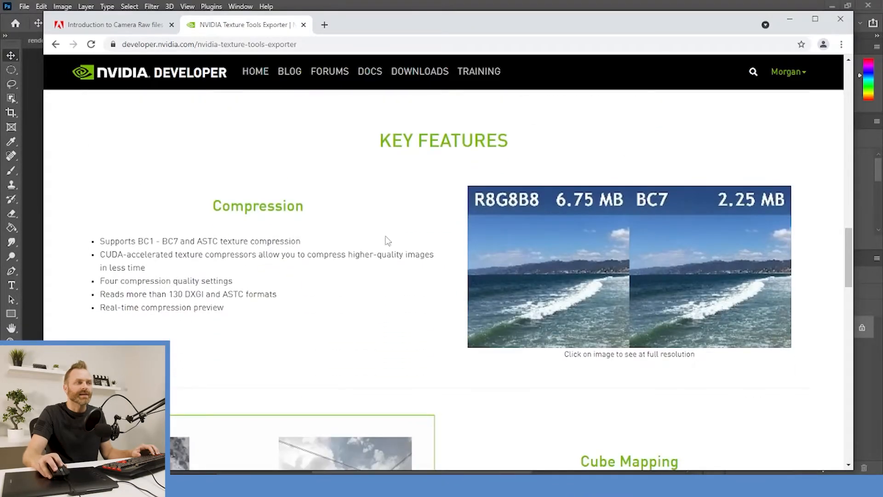
# Review the Compression feature list and the introduction of the Texture Tools Exporter page once more
pyautogui.moveTo(209, 205); pyautogui.dragTo(335, 209)
pyautogui.click(337, 224)
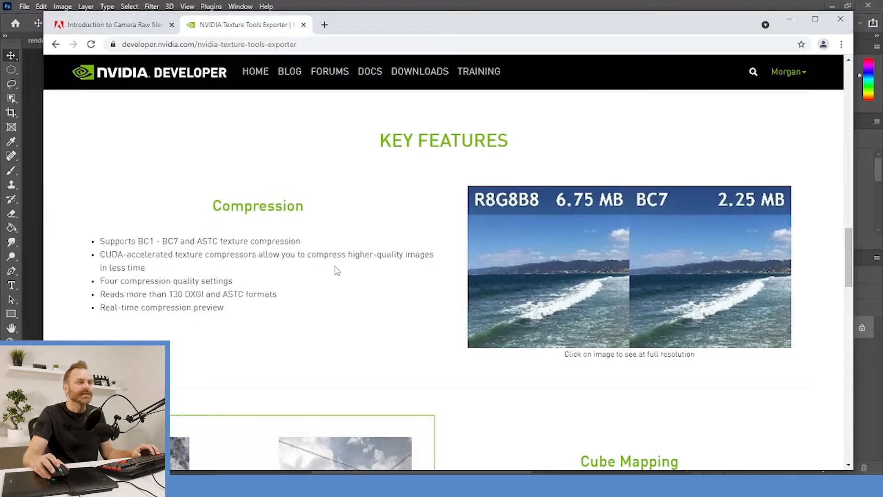
pyautogui.scroll(5, 363, 277)
pyautogui.scroll(10, 363, 278)
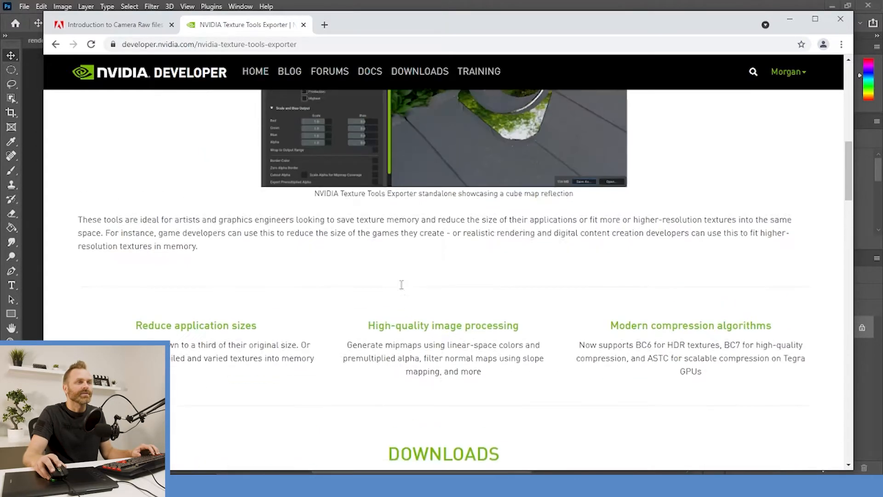
pyautogui.scroll(5, 456, 322)
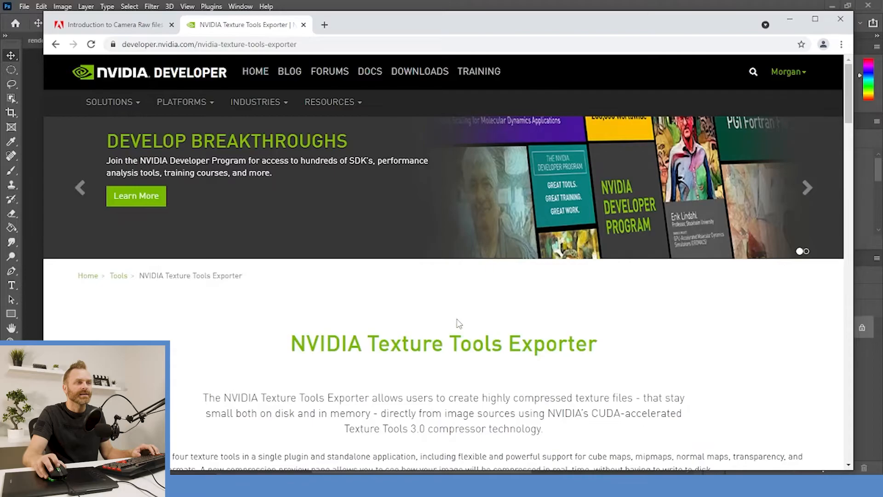
pyautogui.scroll(-20, 457, 322)
pyautogui.scroll(-2, 459, 324)
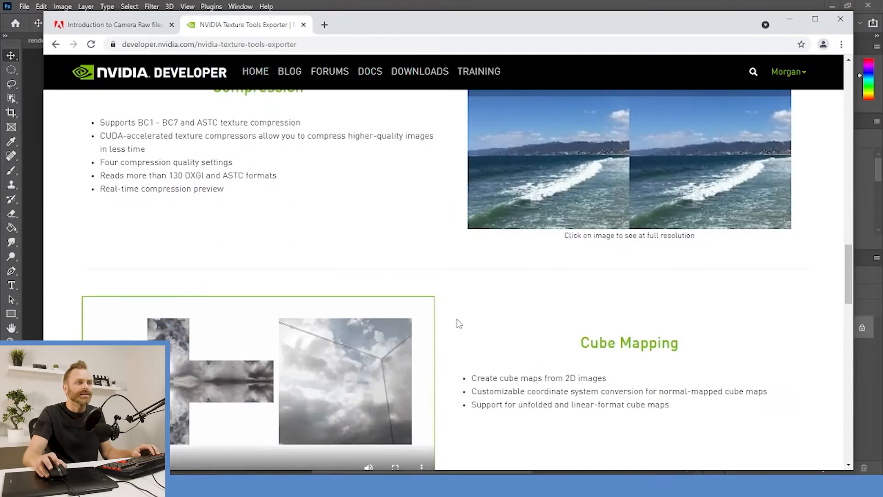
# Switch to render passes.jpeg in Photoshop and check its image size with the width expressed in pixels
pyautogui.click(120, 42)
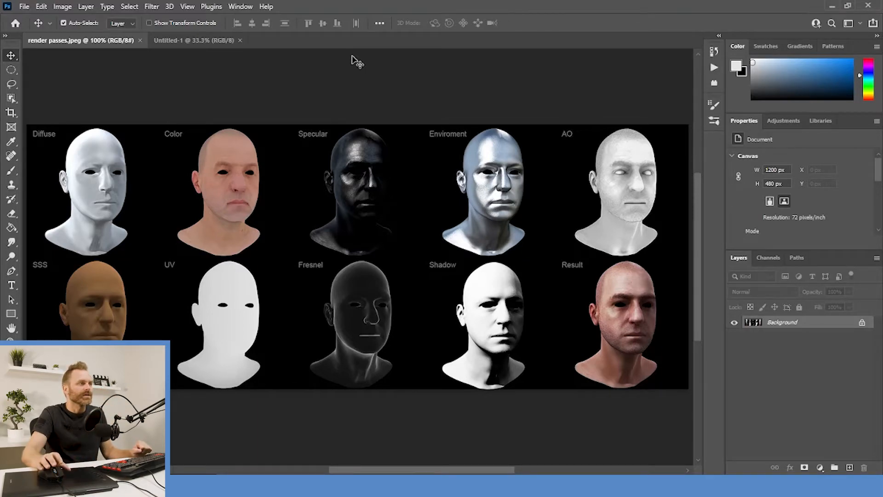
pyautogui.click(62, 6)
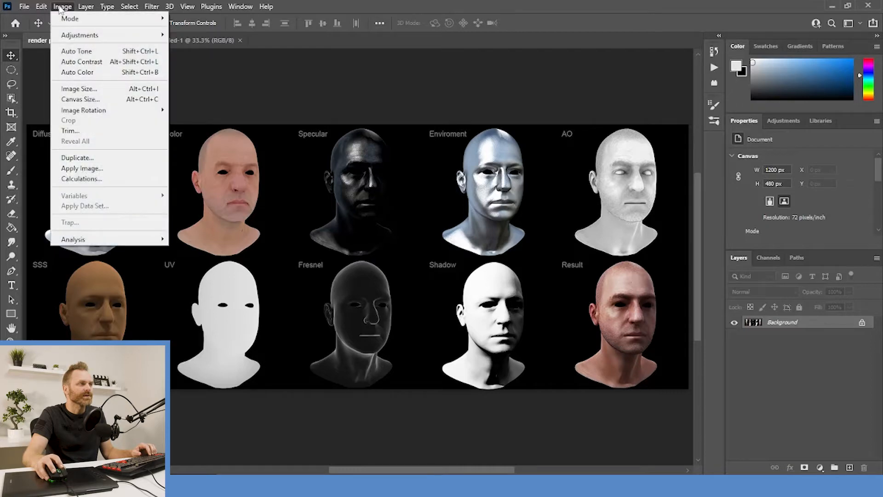
pyautogui.click(110, 89)
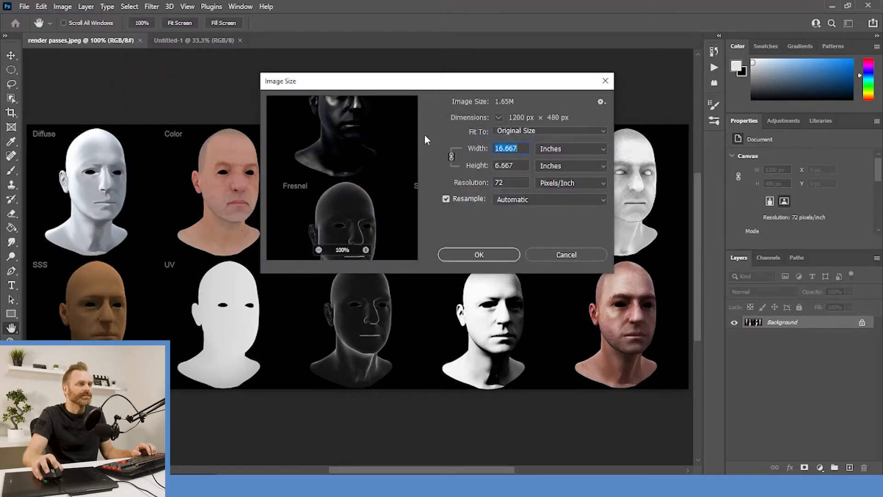
pyautogui.click(563, 150)
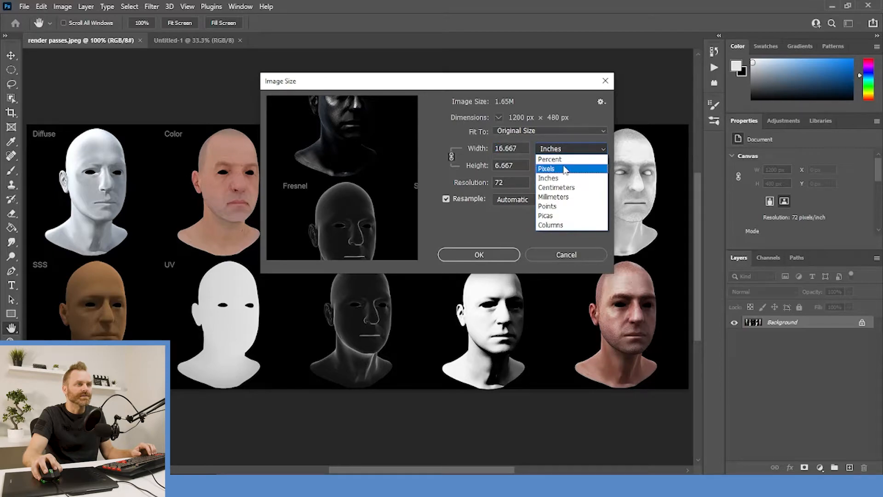
pyautogui.click(566, 169)
pyautogui.doubleClick(520, 147)
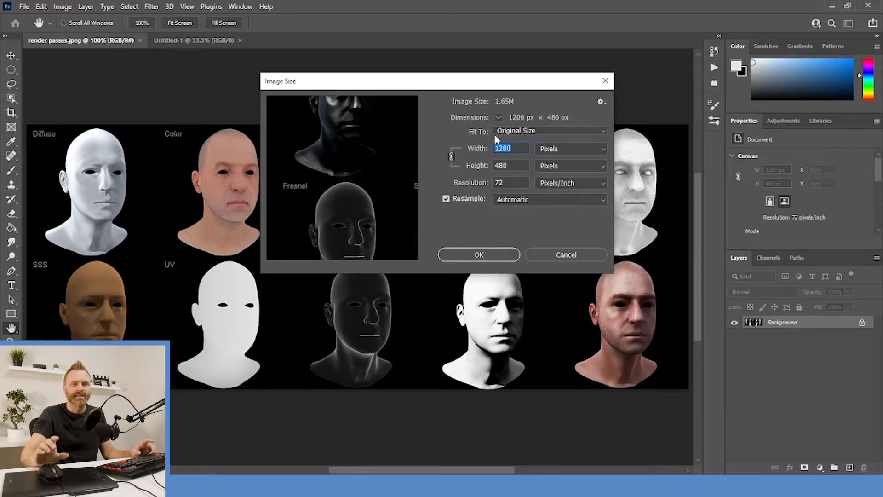
pyautogui.click(564, 256)
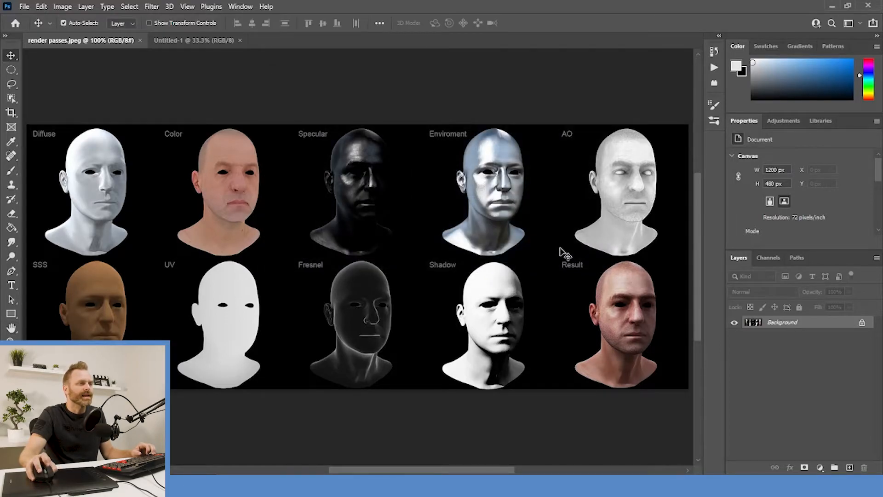
# Open the Guides, Grid & Slices preferences and reposition the dialog so the Diffuse and SSS renders stay visible
pyautogui.click(41, 7)
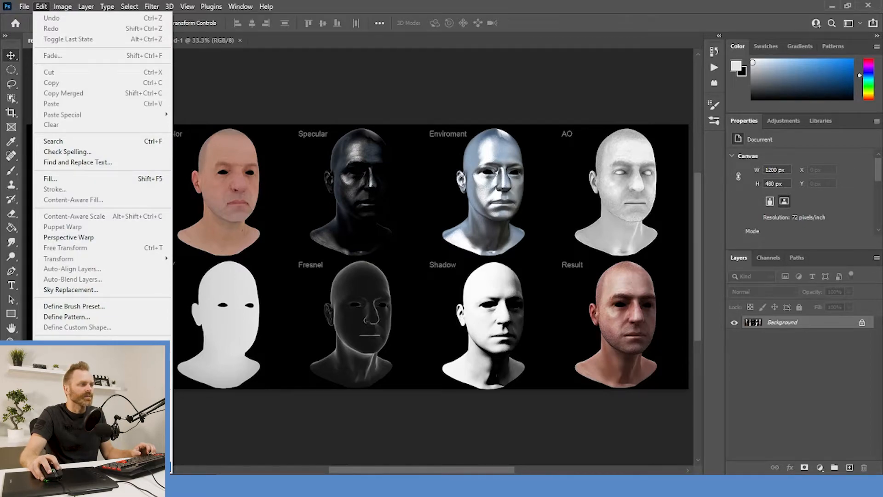
pyautogui.moveTo(92, 467)
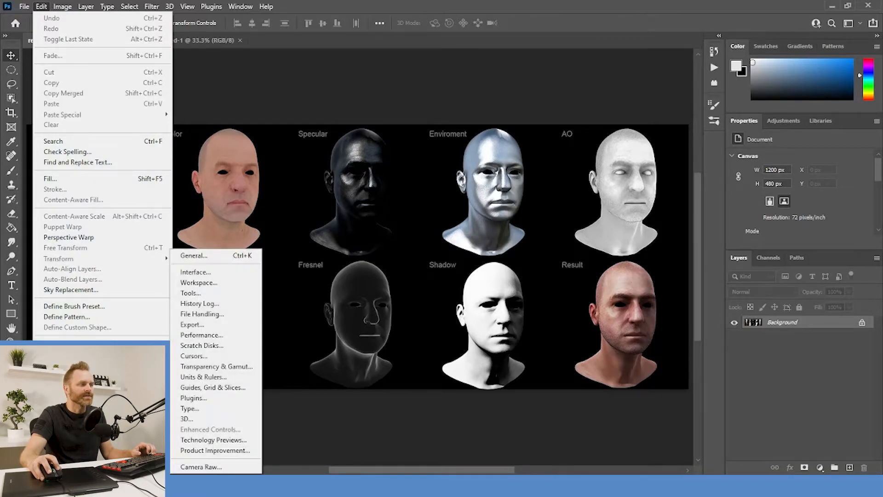
pyautogui.click(234, 388)
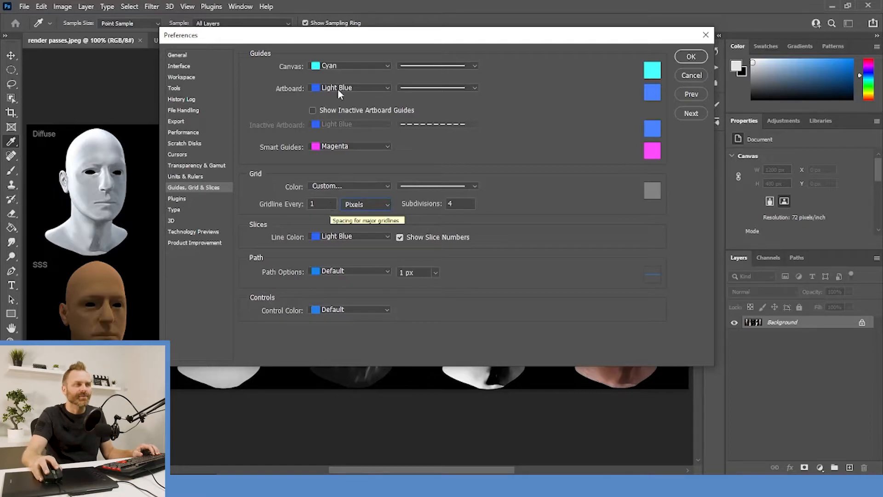
pyautogui.moveTo(358, 36); pyautogui.dragTo(682, 93)
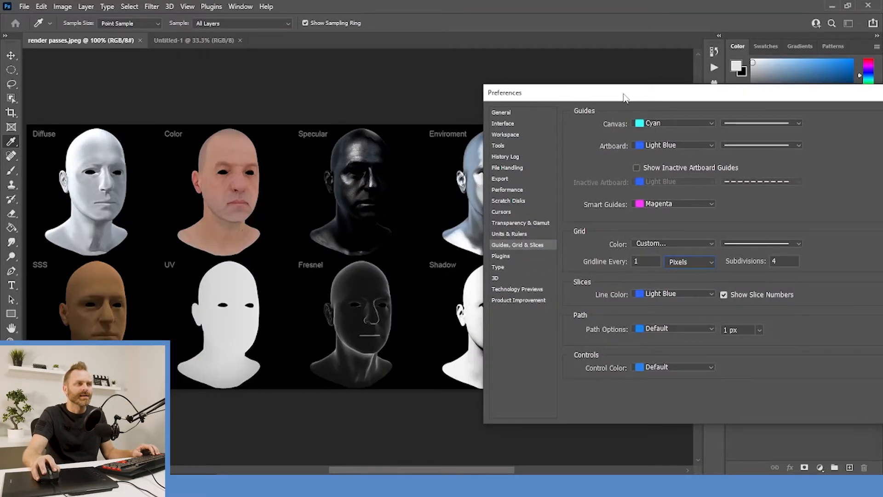
pyautogui.moveTo(626, 97); pyautogui.dragTo(374, 81)
# Calculate 1200 divided by 5 in the Windows Calculator to find the grid spacing, and close the calculator
pyautogui.press('super')
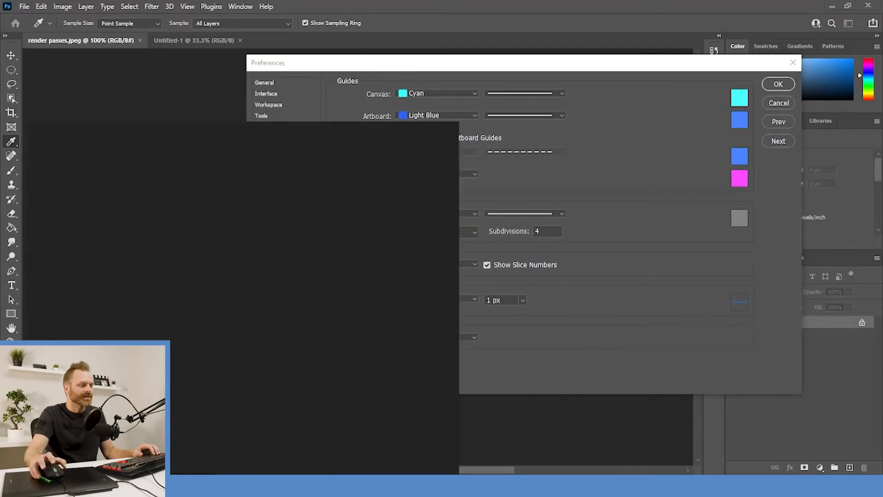
pyautogui.write('calc')
pyautogui.press('Return')
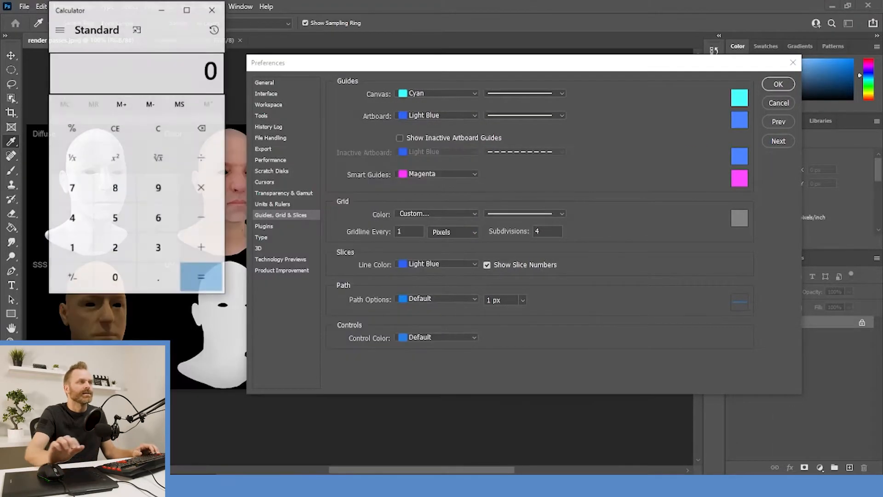
pyautogui.moveTo(105, 10); pyautogui.dragTo(118, 71)
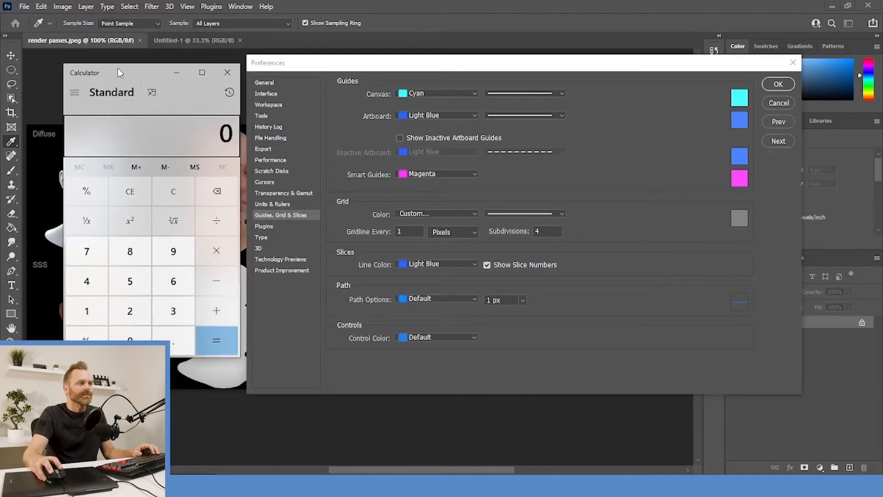
pyautogui.write('1200')
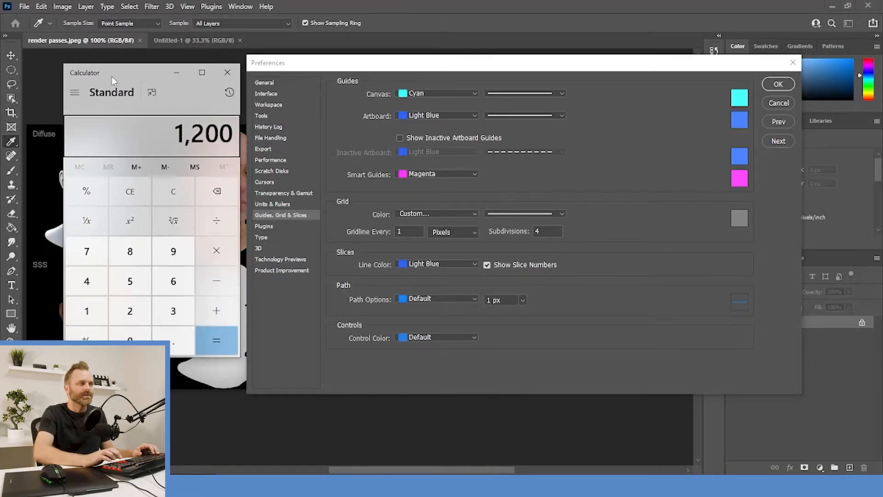
pyautogui.write('/5')
pyautogui.press('Return')
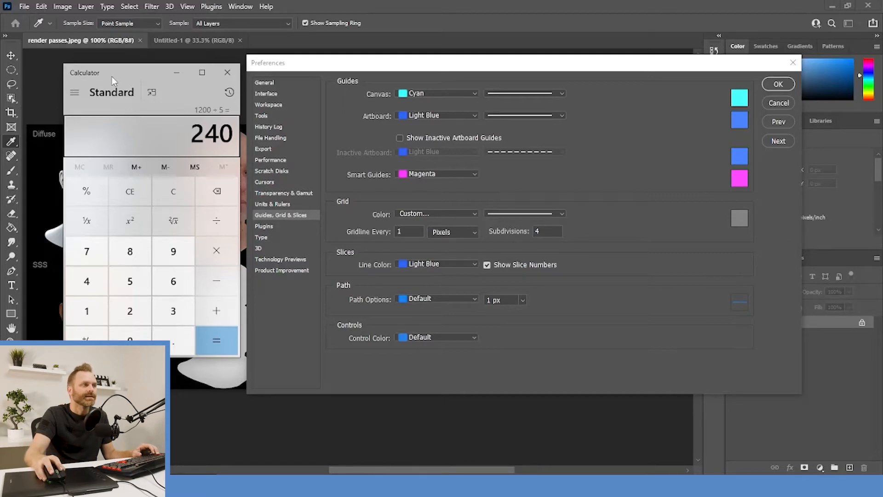
pyautogui.click(227, 73)
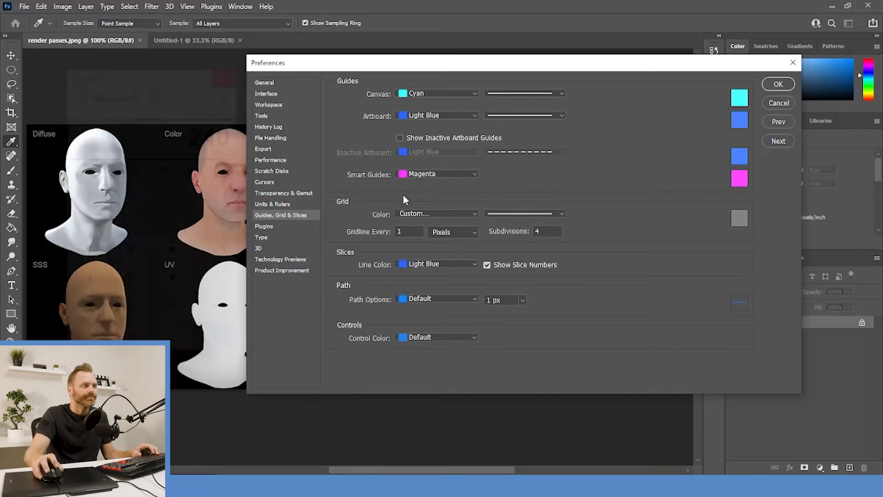
# Set the grid to one line every 240 pixels and display it over the render passes image
pyautogui.doubleClick(410, 234)
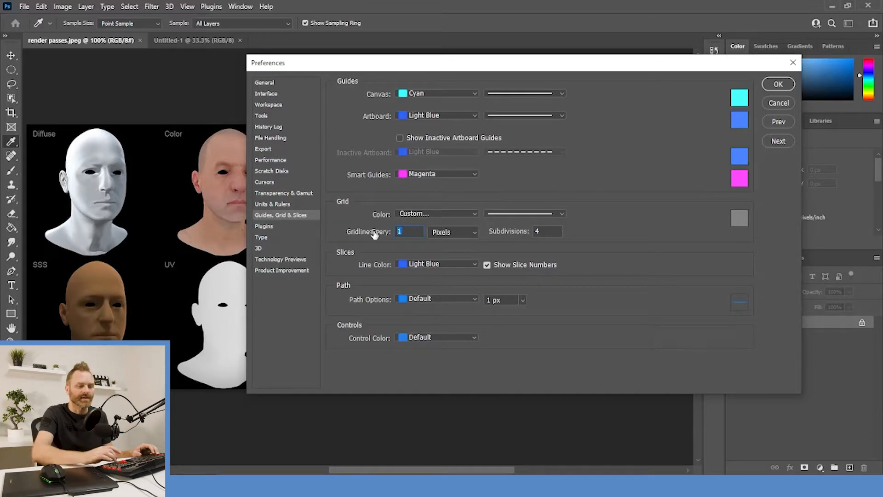
pyautogui.write('240')
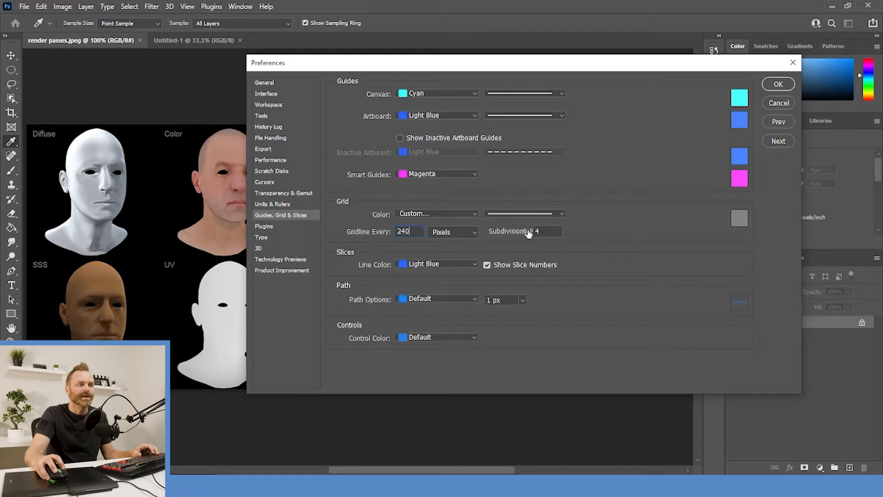
pyautogui.click(777, 85)
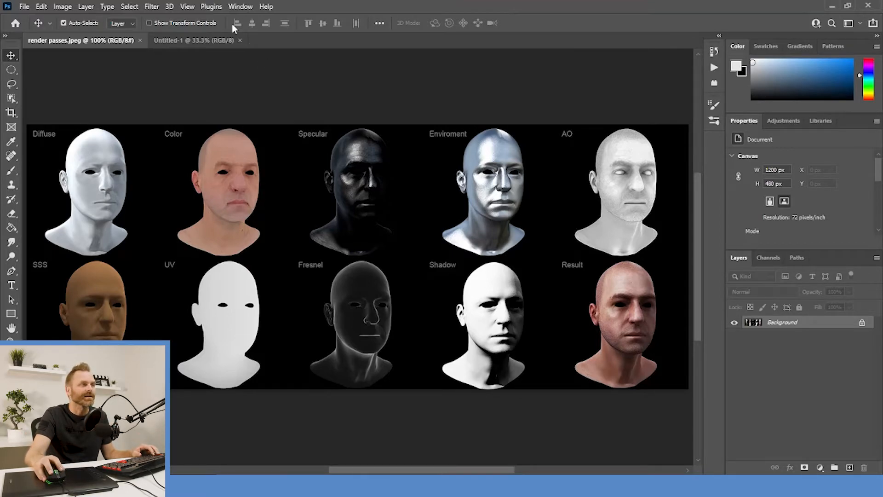
pyautogui.click(187, 7)
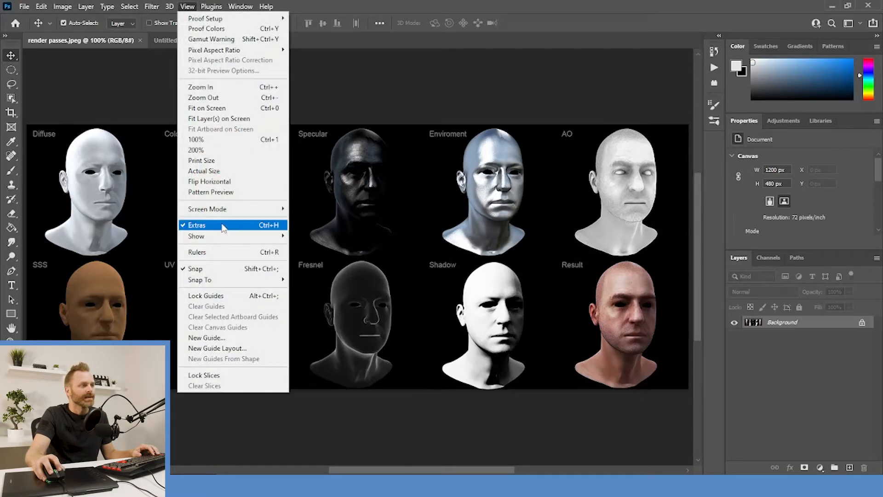
pyautogui.moveTo(235, 236)
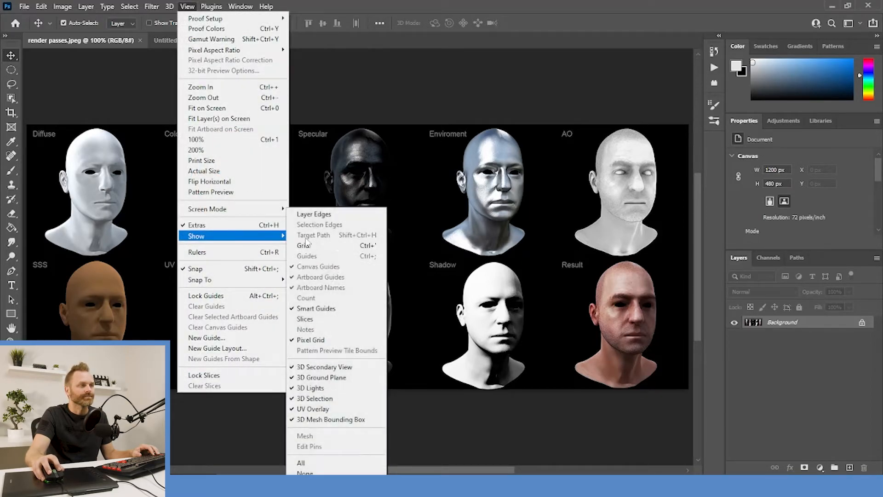
pyautogui.click(321, 250)
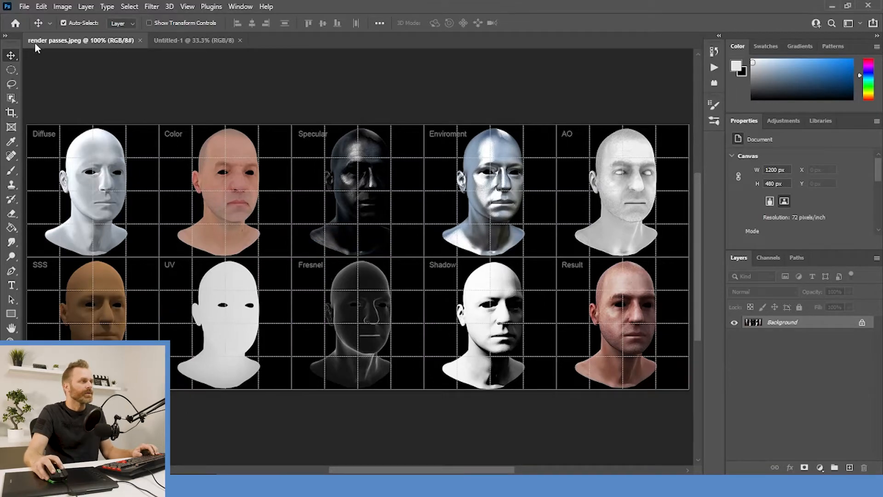
# Select the 240 x 240 px grid square around the Diffuse head with the Rectangular Marquee and copy it to a new layer
pyautogui.click(10, 70)
pyautogui.moveTo(10, 71); pyautogui.dragTo(46, 71)
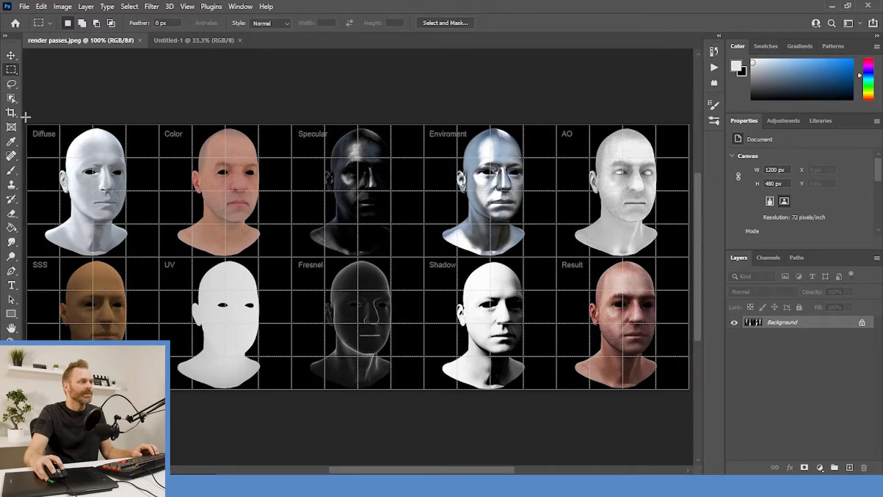
pyautogui.moveTo(26, 125); pyautogui.dragTo(159, 259)
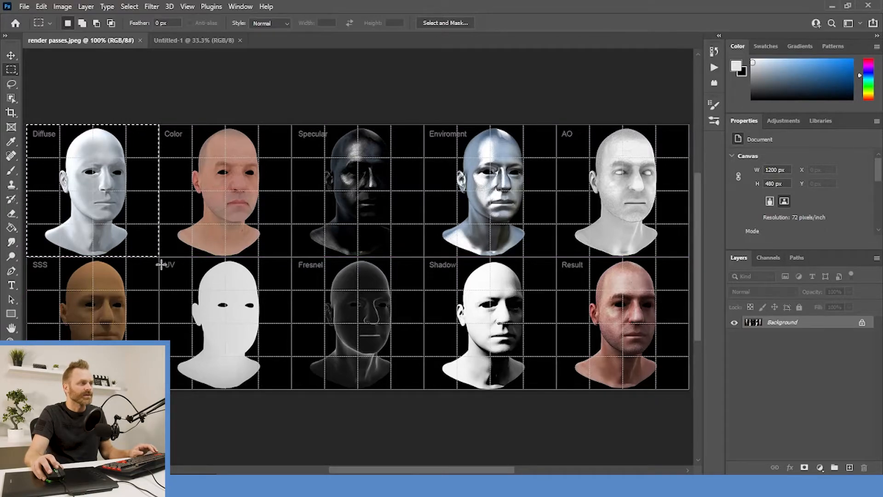
pyautogui.hotkey('ctrl', 'j')
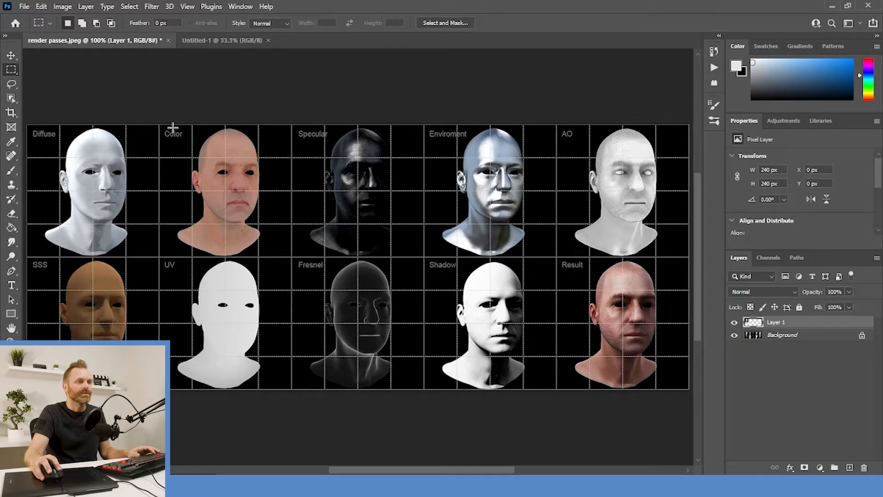
# Select the grid square around the Color head on the Background layer
pyautogui.click(756, 336)
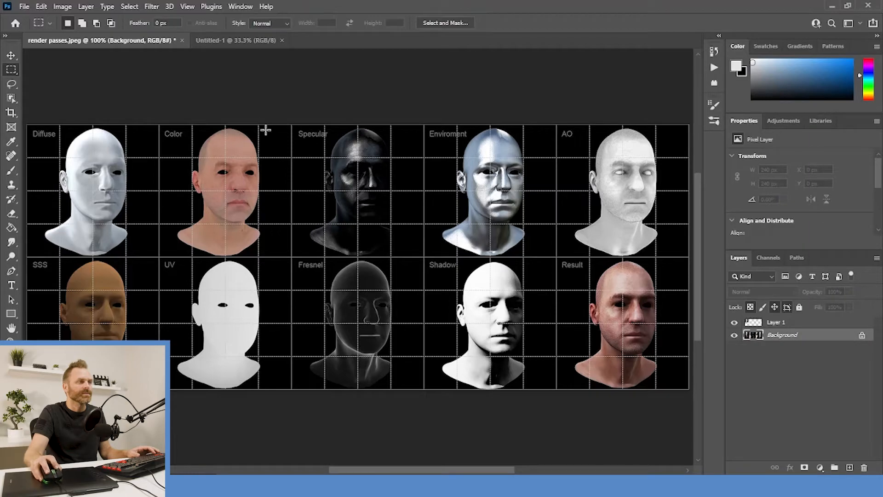
pyautogui.moveTo(159, 123); pyautogui.dragTo(293, 258)
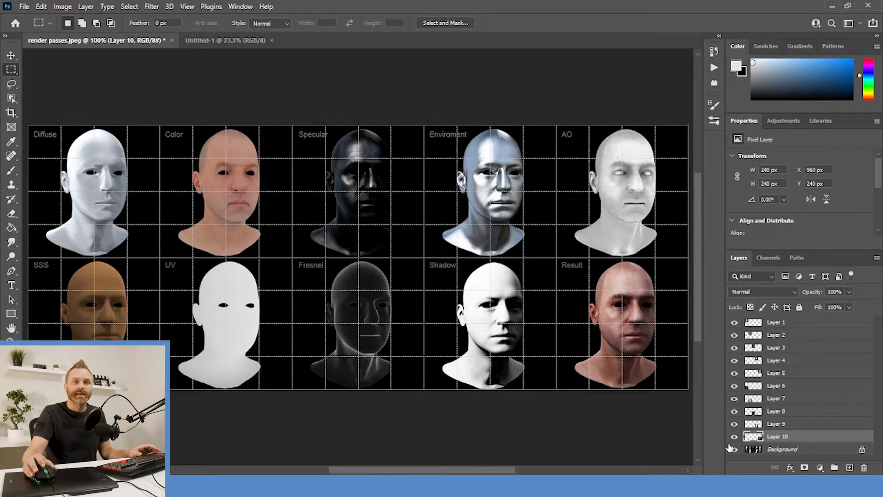
# Delete the Background layer from the render passes document and hide the grid over the image
pyautogui.moveTo(756, 451); pyautogui.dragTo(864, 467)
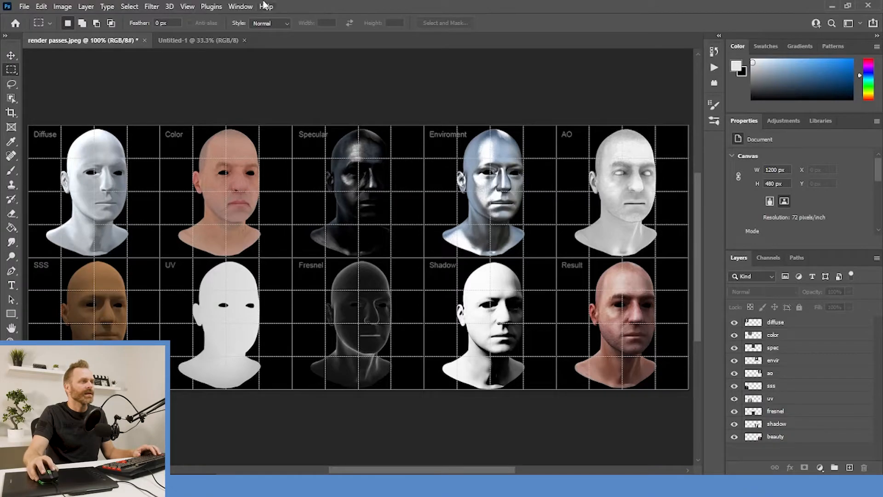
pyautogui.click(186, 7)
pyautogui.moveTo(253, 238)
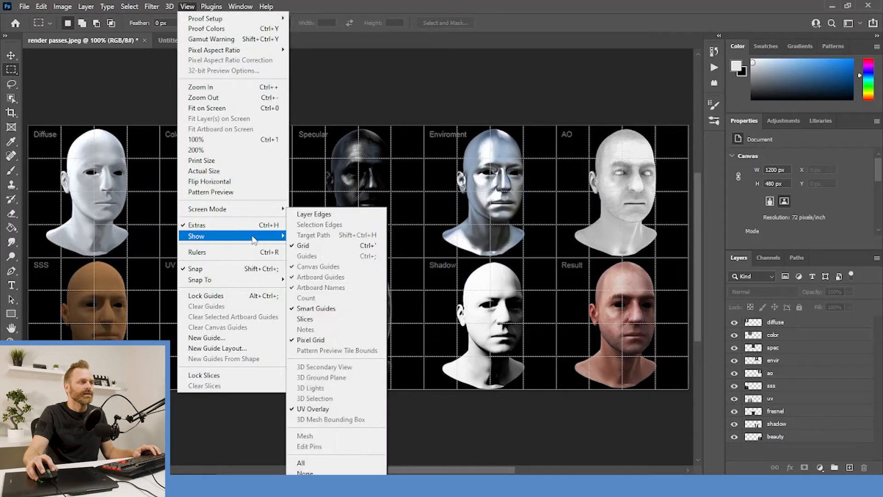
pyautogui.click(316, 245)
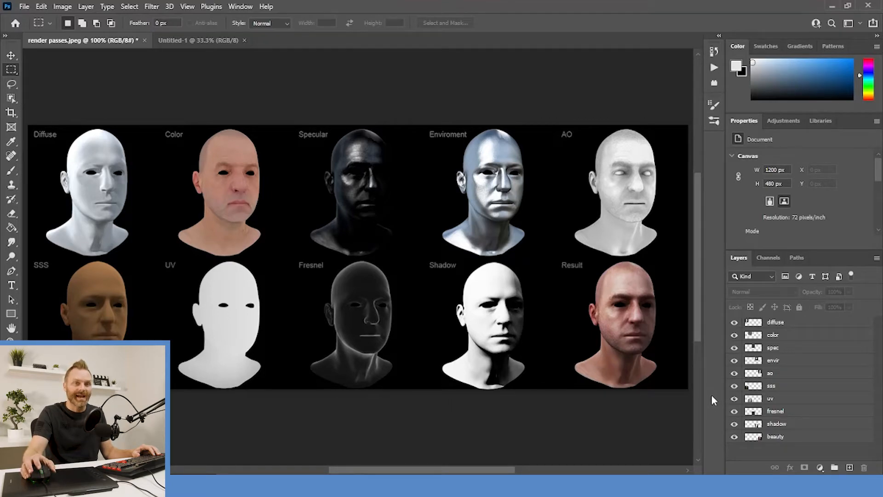
# Set up a Layers to Files export of the render passes into the Pt 7 folder with an empty file name prefix
pyautogui.click(23, 7)
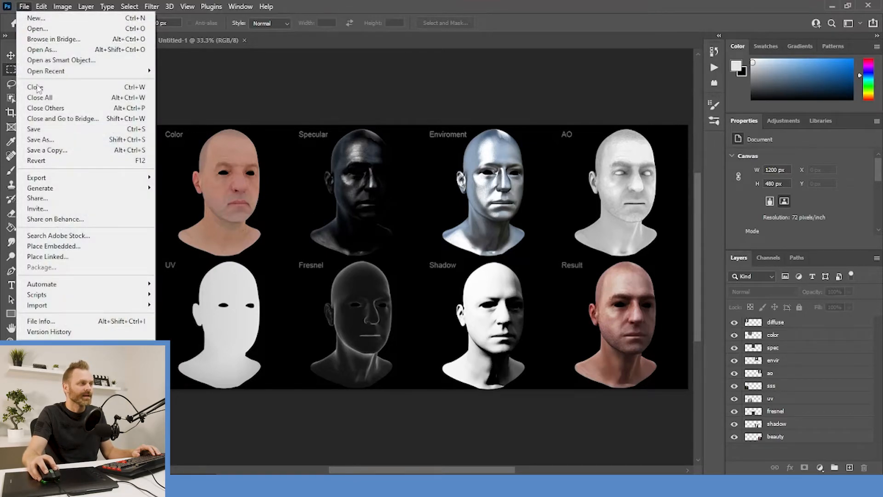
pyautogui.moveTo(108, 178)
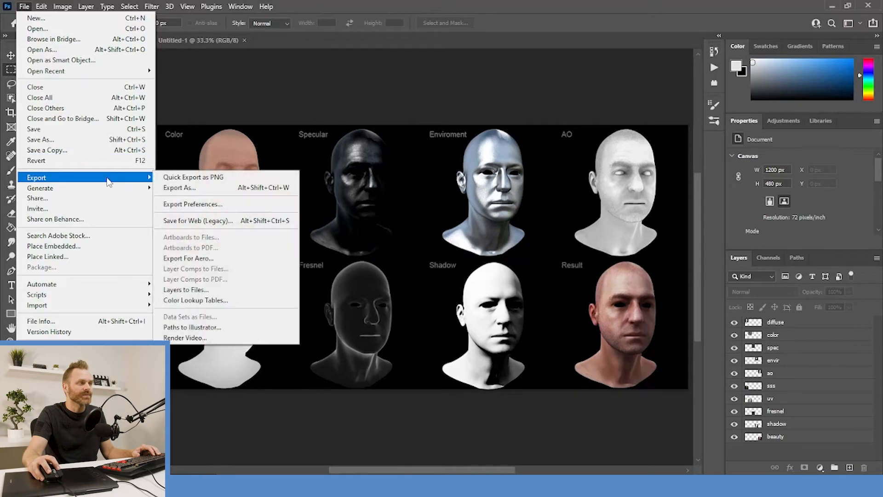
pyautogui.click(219, 293)
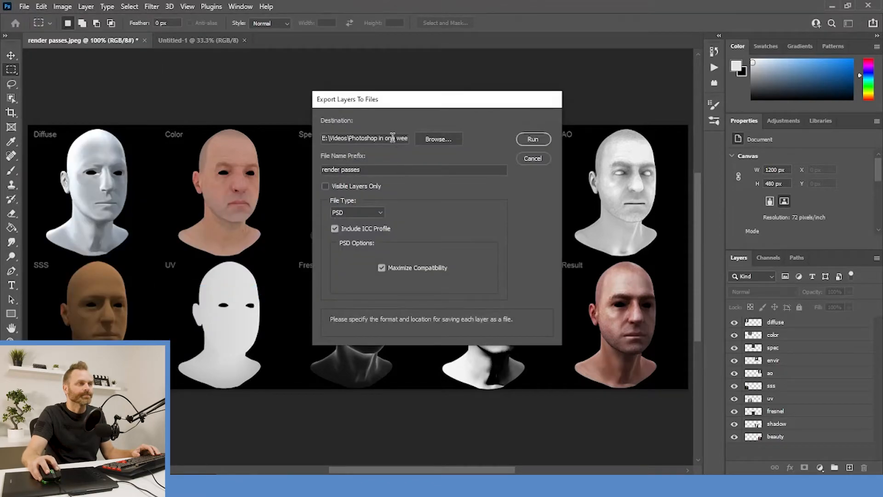
pyautogui.click(438, 139)
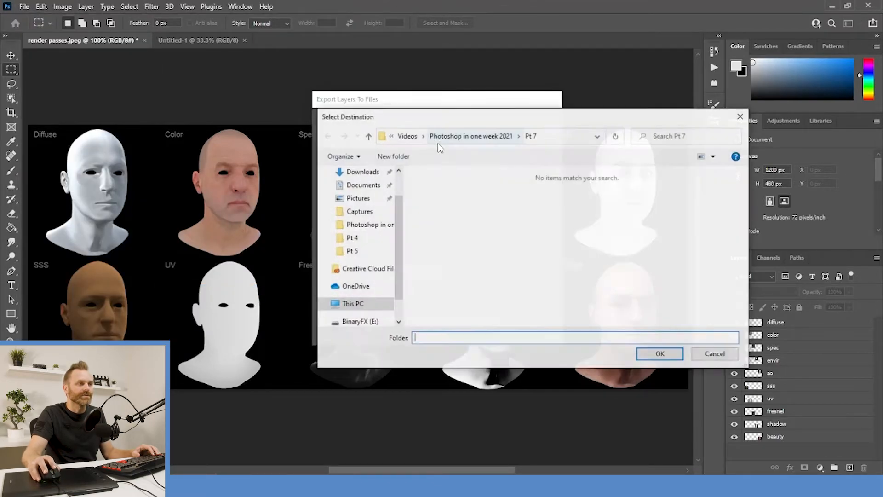
pyautogui.click(661, 354)
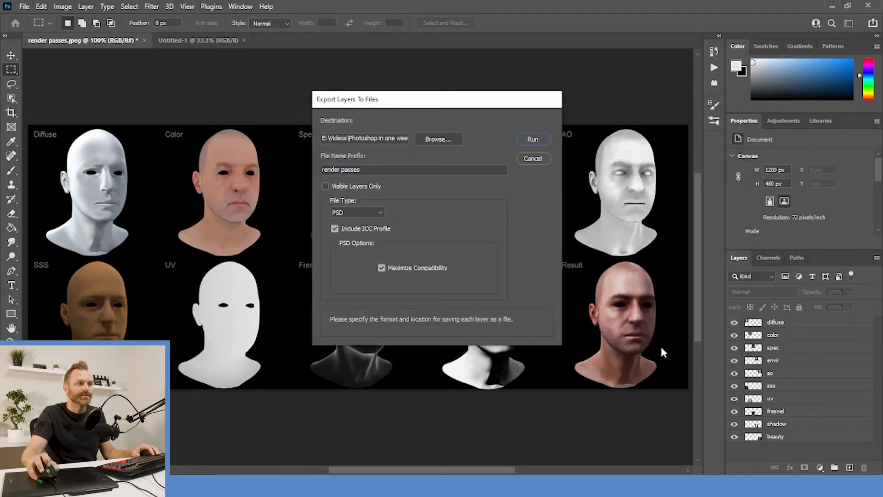
pyautogui.moveTo(401, 176); pyautogui.dragTo(302, 175)
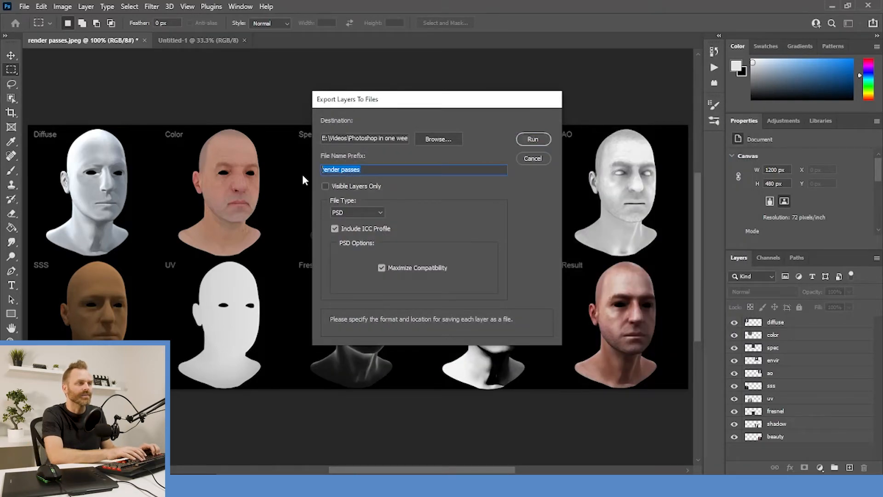
pyautogui.press('BackSpace')
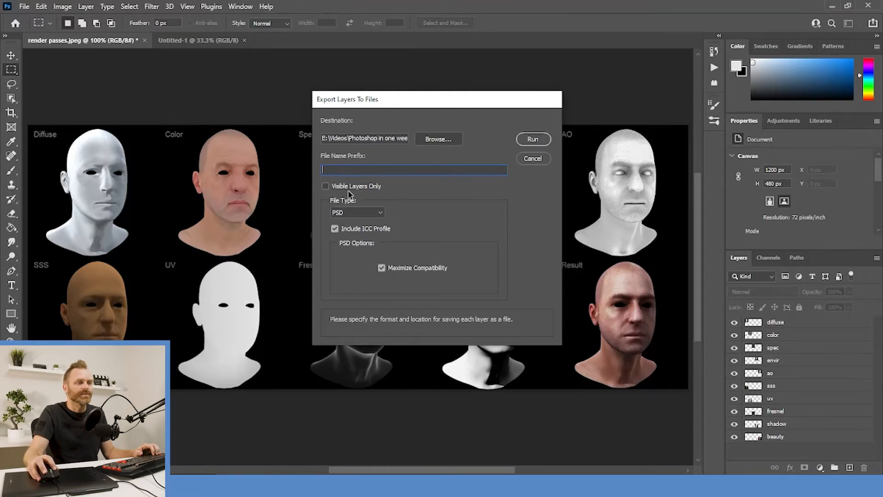
# Export the layers as PNG-24 files with trimmed layers and dismiss the completion alert
pyautogui.click(356, 213)
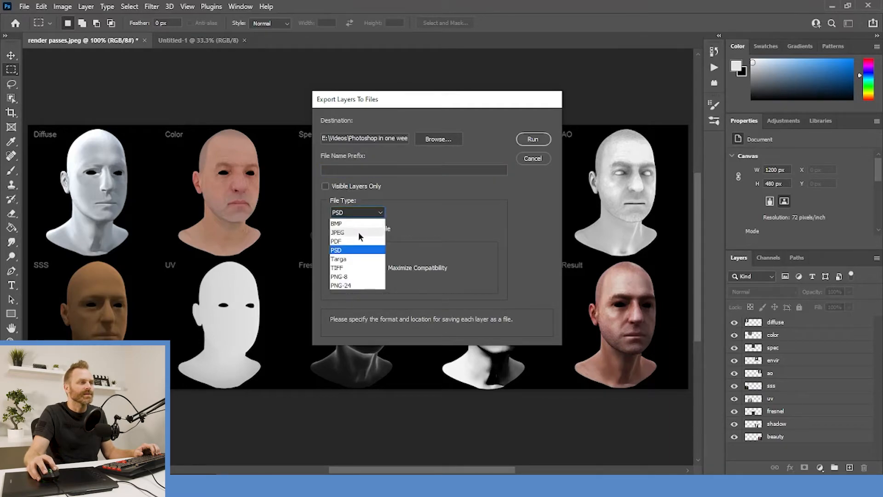
pyautogui.click(357, 286)
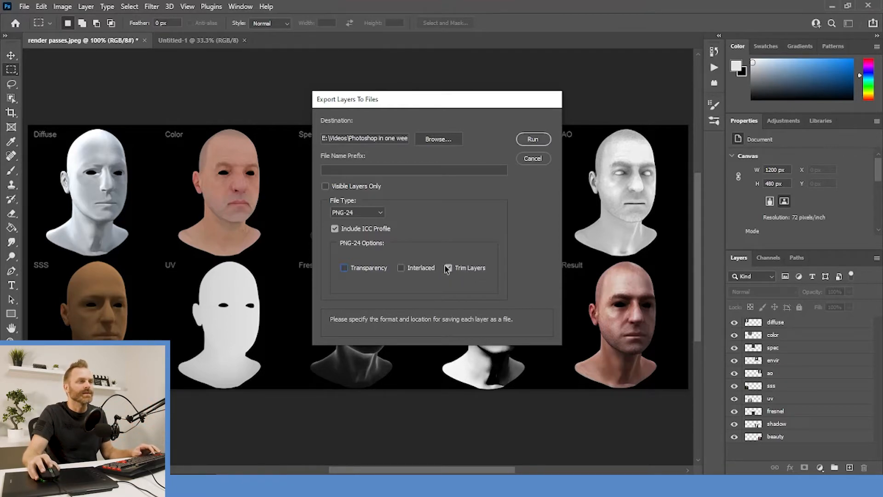
pyautogui.click(533, 139)
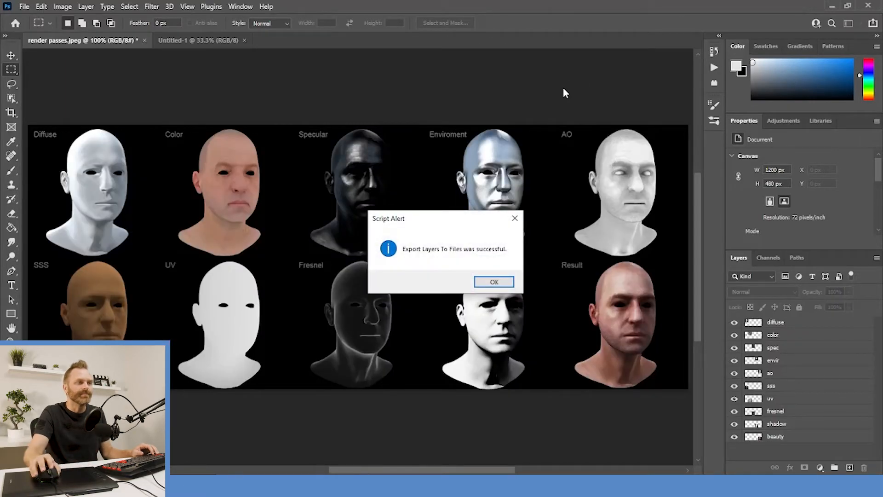
pyautogui.click(501, 280)
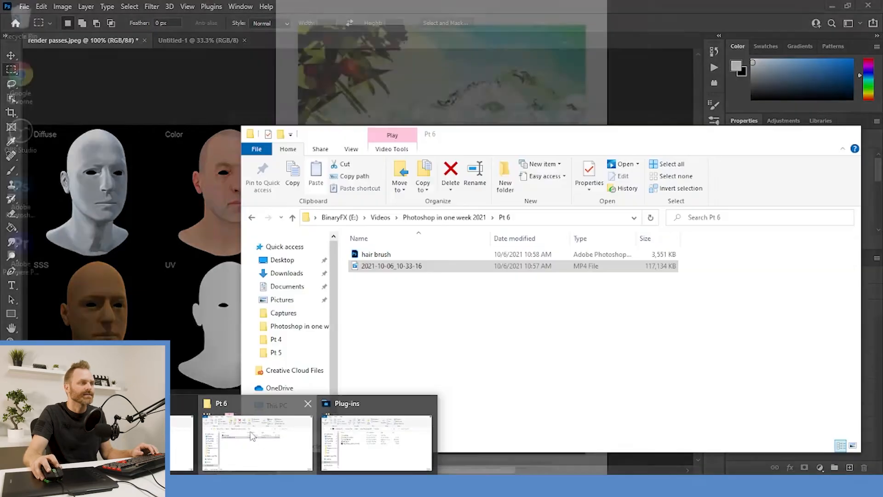
# Switch to File Explorer and open the Pt 7 folder inside Photoshop in one week 2021
pyautogui.click(252, 436)
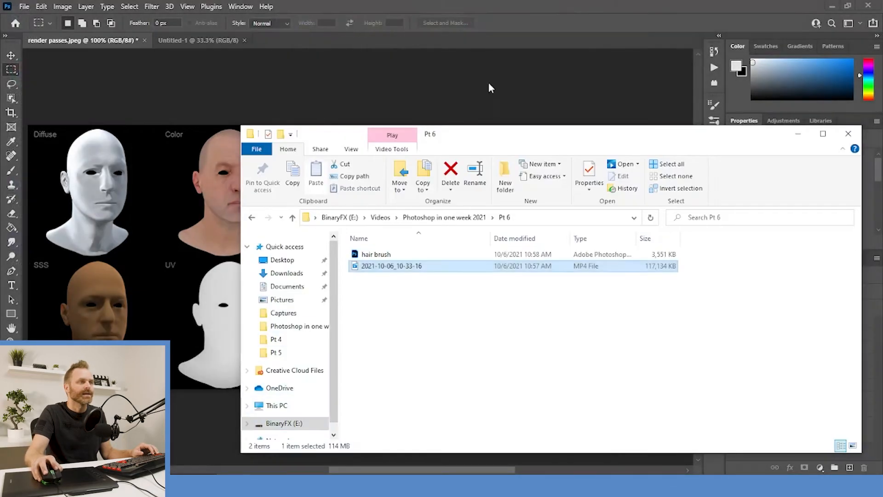
pyautogui.click(433, 217)
pyautogui.doubleClick(401, 335)
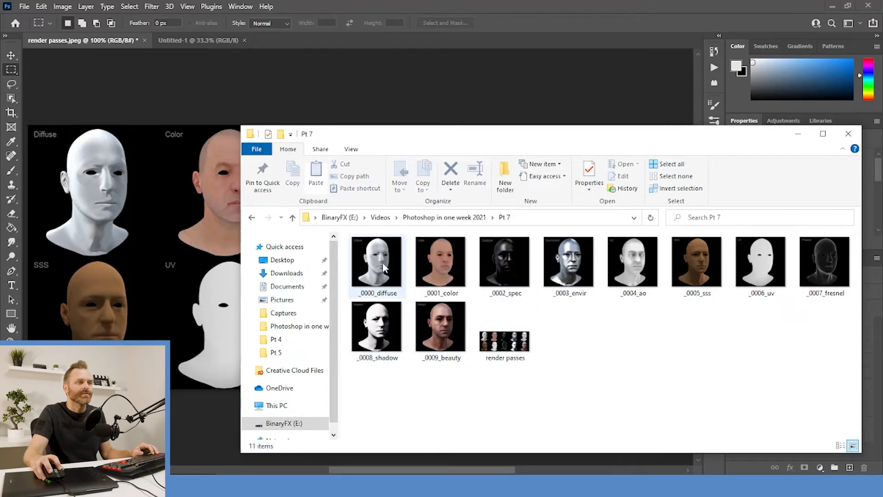
# View the exported pass images one by one in Photos, starting from _0000_diffuse, and close the viewer
pyautogui.doubleClick(384, 267)
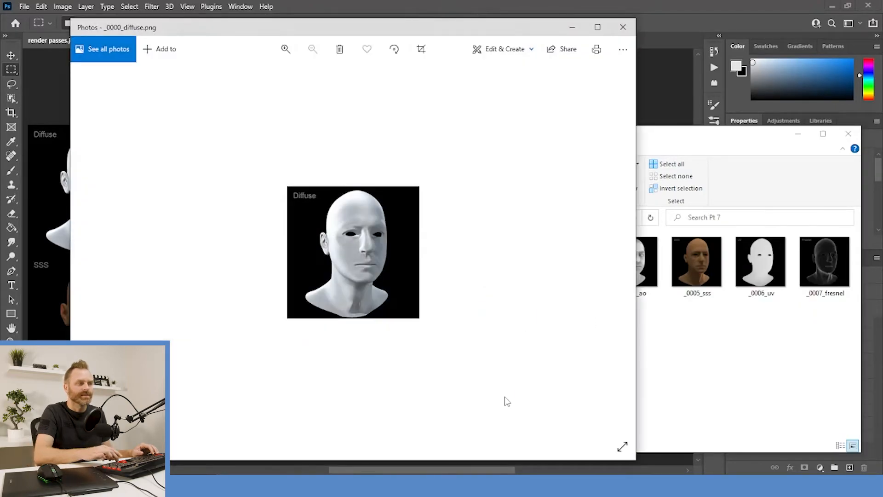
pyautogui.press('Right')
pyautogui.press('Right')
pyautogui.press('Right')
pyautogui.press('Right')
pyautogui.press('Right')
pyautogui.press('Right')
pyautogui.press('Right')
pyautogui.press('Right')
pyautogui.press('Right')
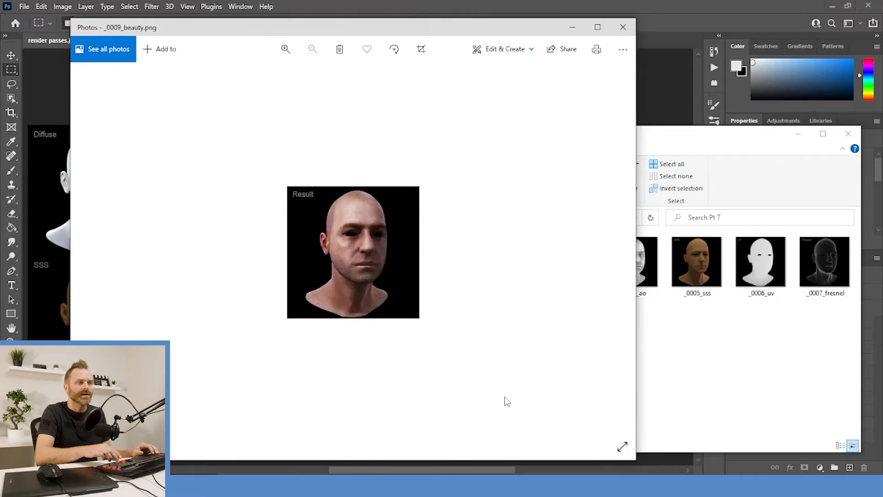
pyautogui.press('Right')
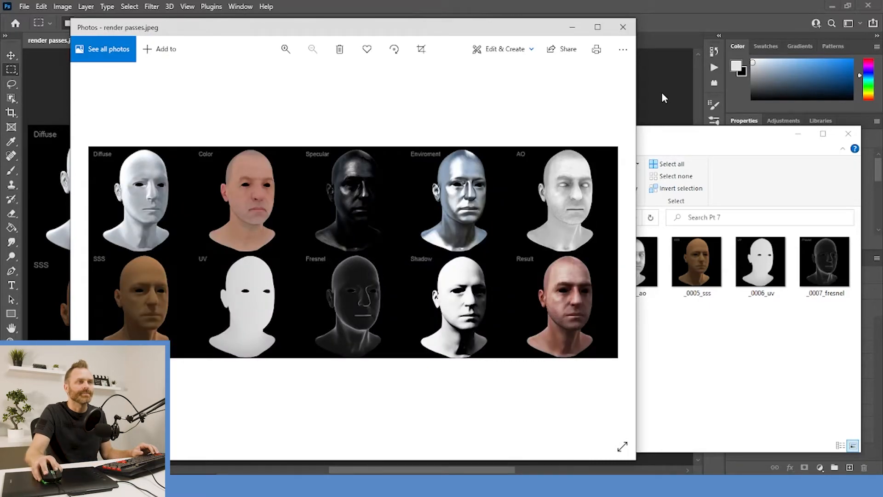
pyautogui.click(622, 26)
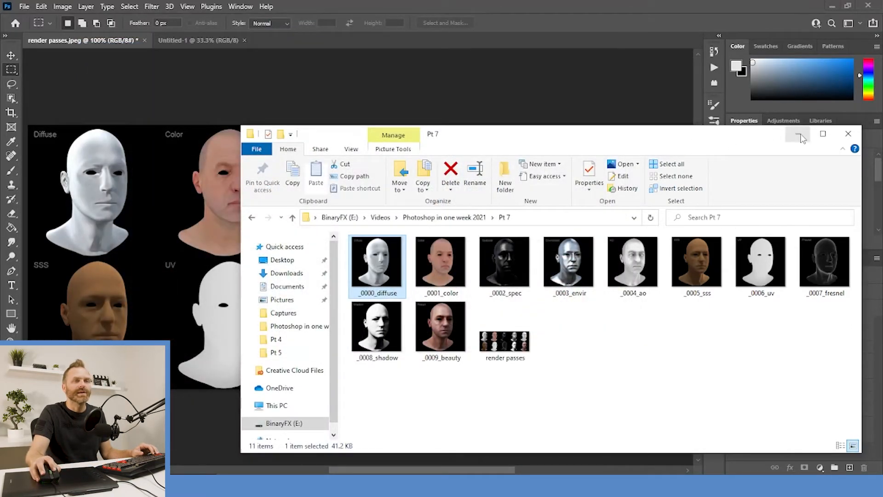
# Start Load Files into Stack from the Untitled-1 document, keeping individual files as the source type
pyautogui.click(222, 40)
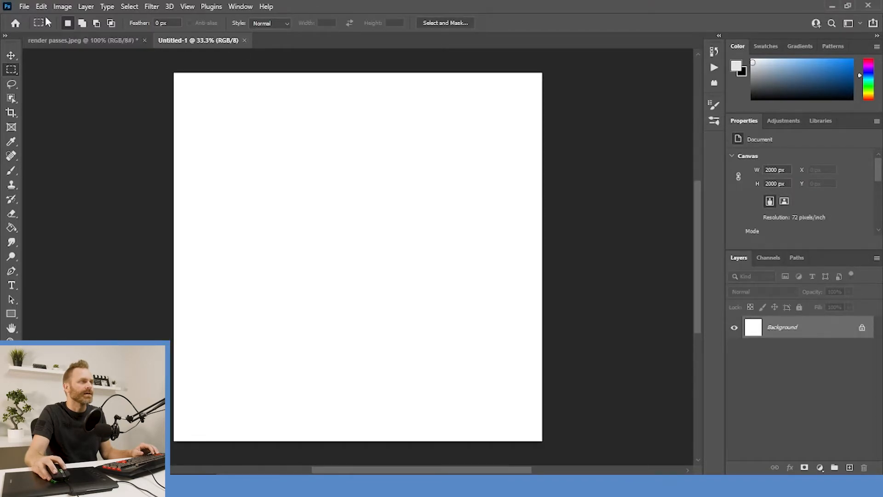
pyautogui.click(25, 8)
pyautogui.moveTo(106, 286)
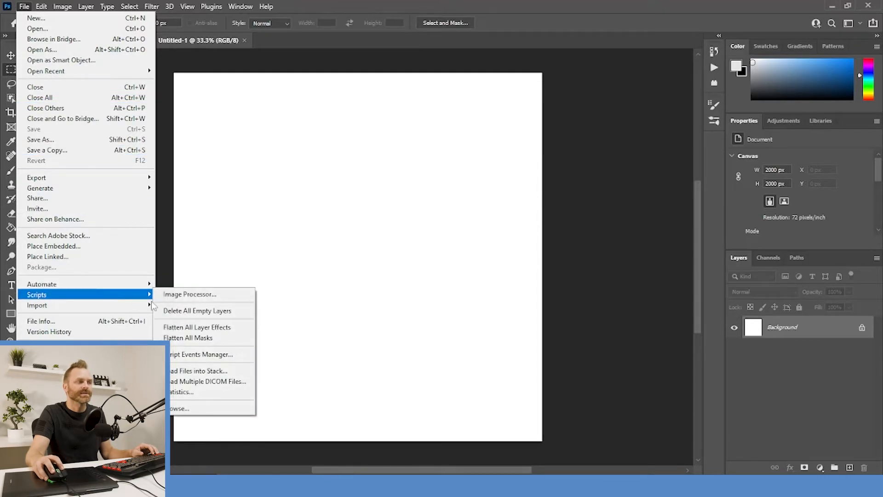
pyautogui.click(226, 371)
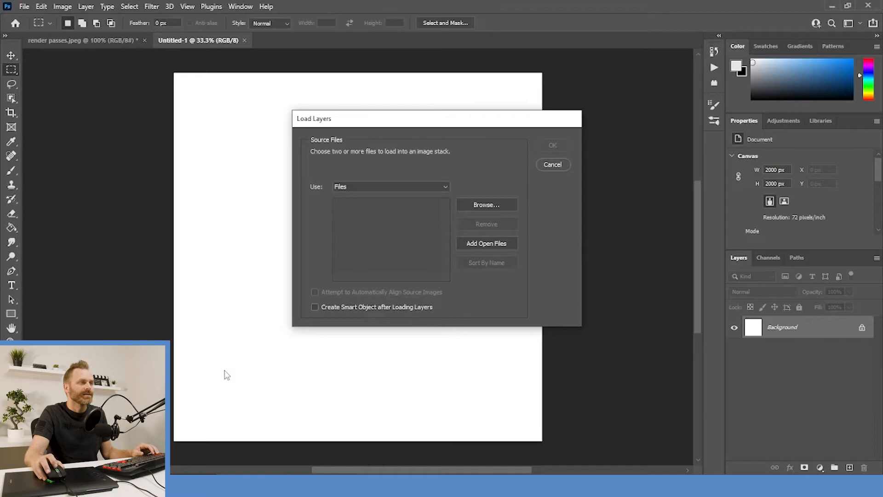
pyautogui.click(351, 190)
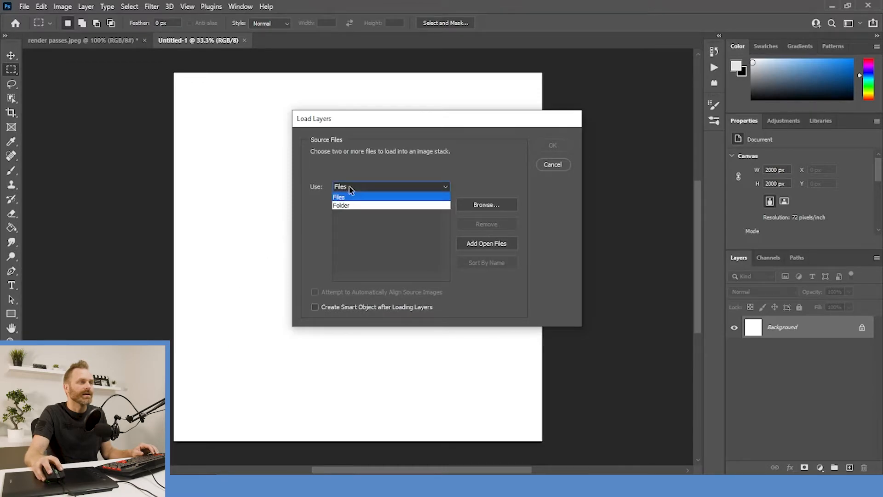
pyautogui.click(388, 190)
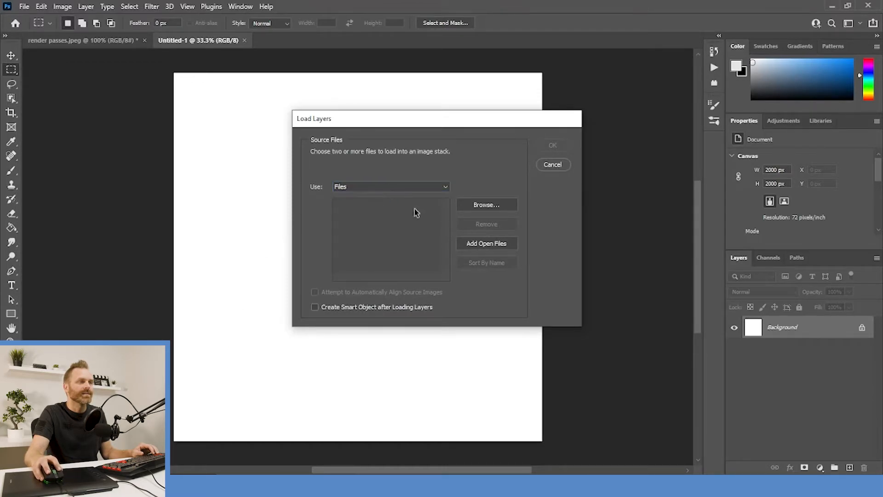
# Load the ten PNG passes from _0000_diffuse to _0009_beauty in the Pt 7 folder as one layer stack, leaving out the render passes image
pyautogui.click(499, 205)
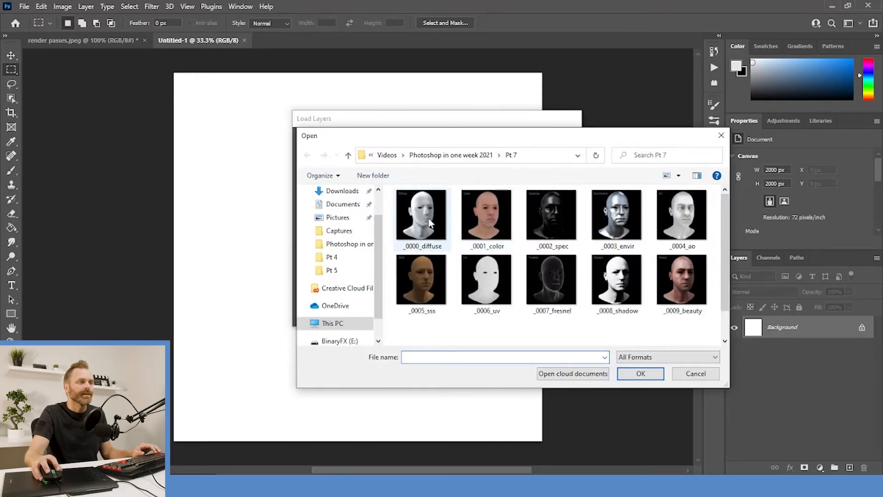
pyautogui.click(431, 222)
pyautogui.scroll(-1, 566, 265)
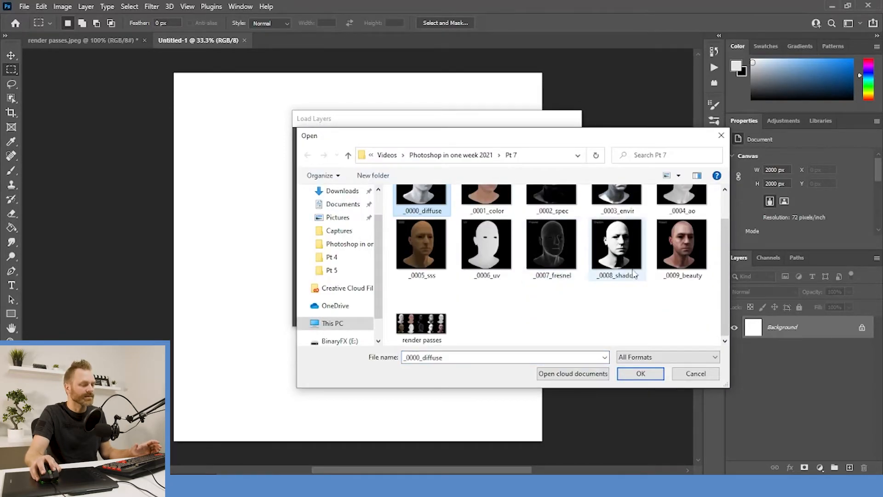
pyautogui.keyDown('shift'); pyautogui.click(677, 250); pyautogui.keyUp('shift')
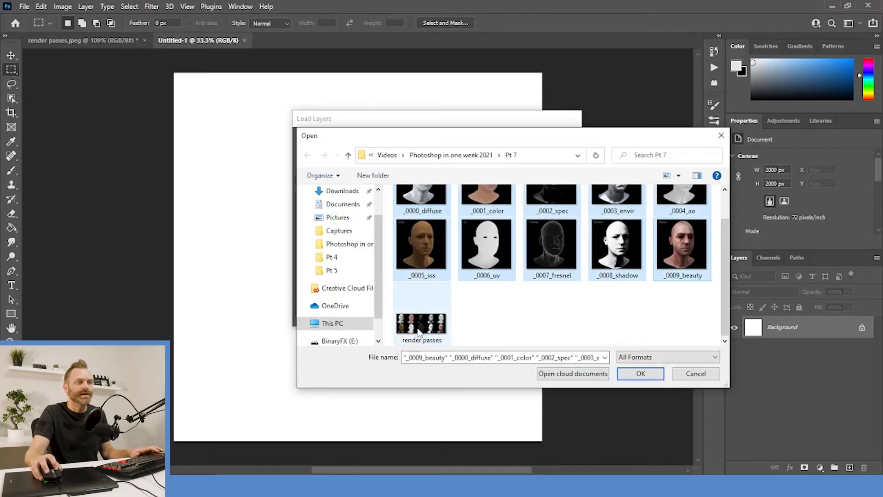
pyautogui.scroll(1, 603, 319)
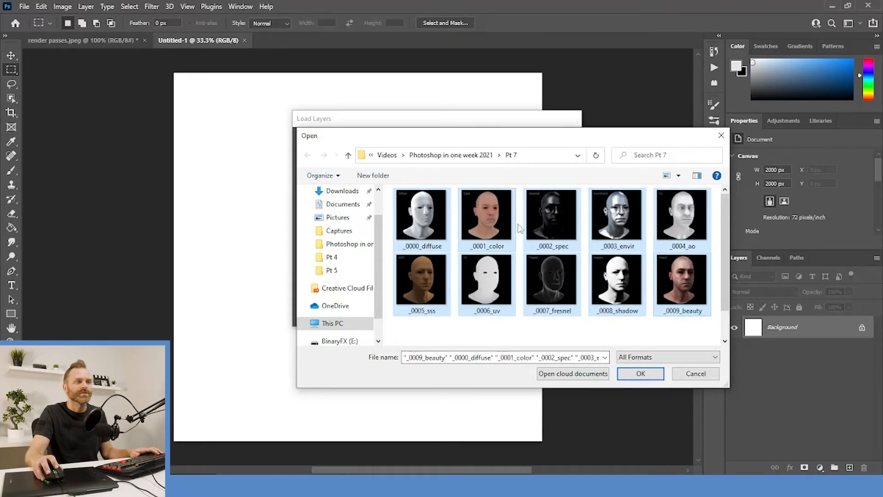
pyautogui.click(638, 380)
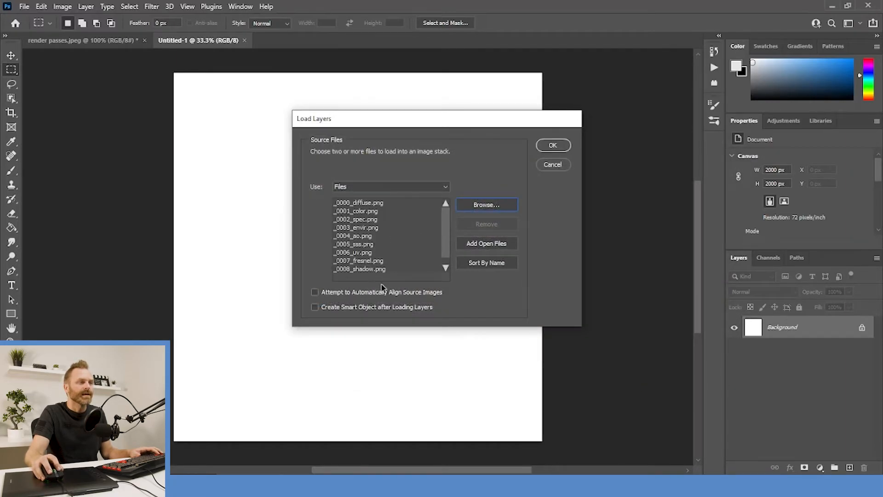
pyautogui.click(553, 147)
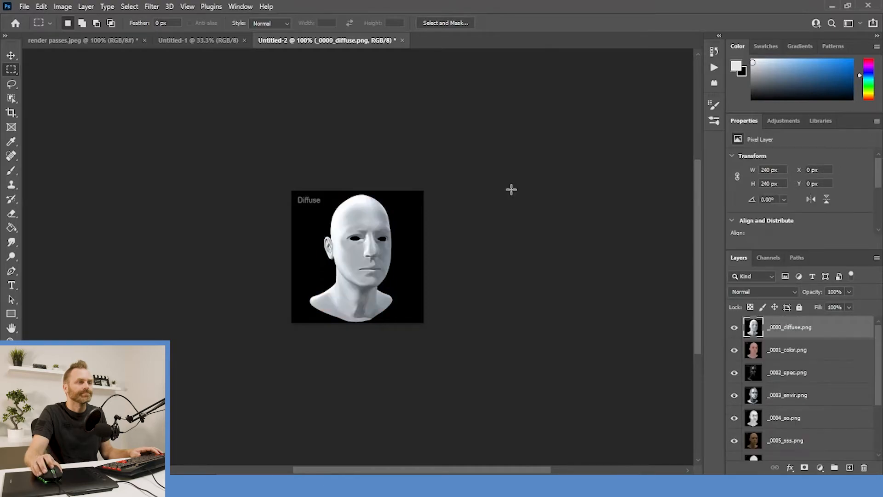
# Examine the stacked document at 200% zoom and look through its list of pass layers
pyautogui.scroll(-1, 510, 185)
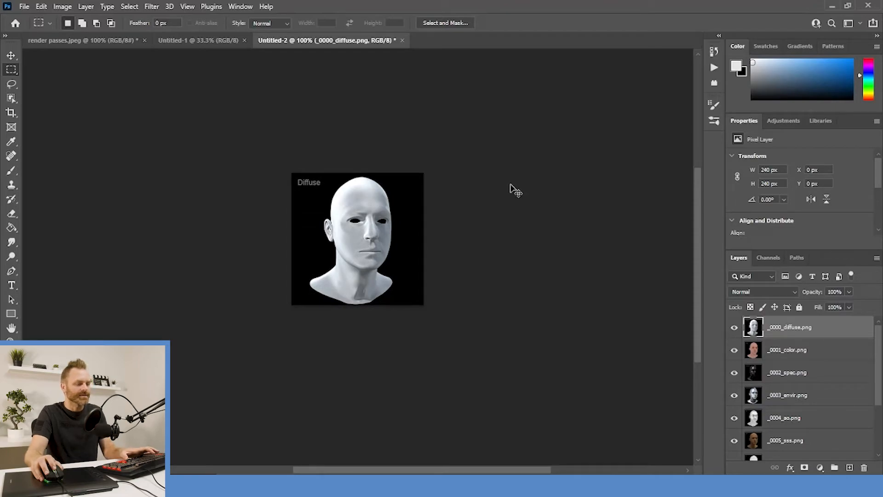
pyautogui.hotkey('ctrl', '+')
pyautogui.hotkey('ctrl', '0')
pyautogui.hotkey('ctrl', '-')
pyautogui.hotkey('ctrl', '-')
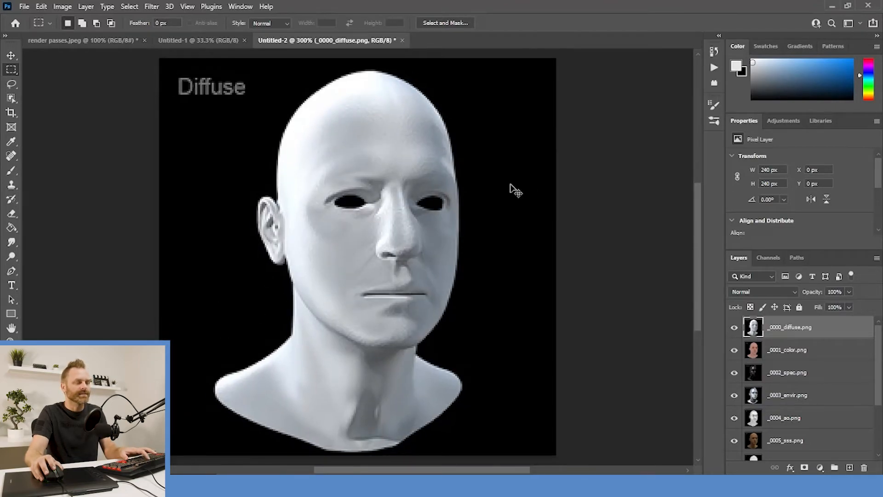
pyautogui.scroll(-4, 819, 344)
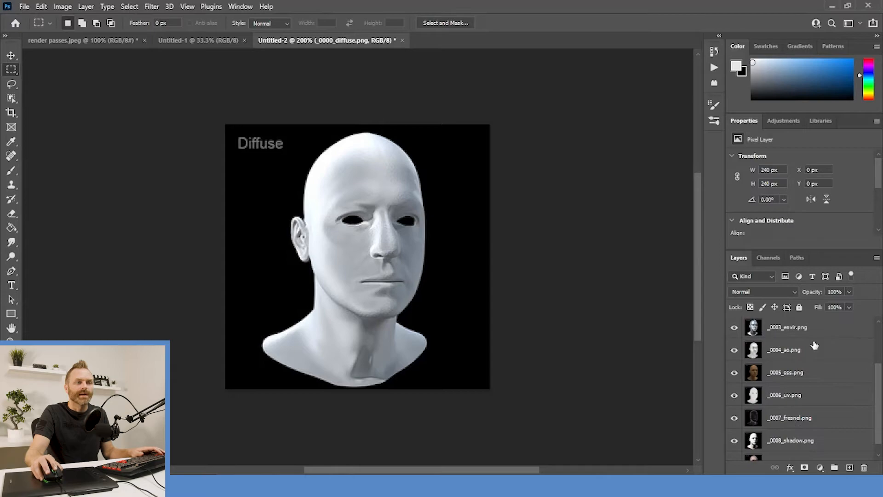
pyautogui.scroll(4, 804, 440)
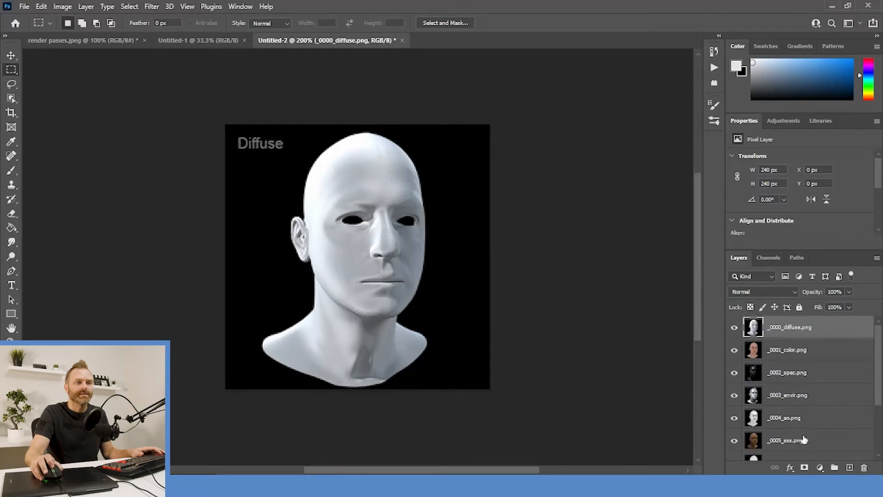
# Hide the pass layers from _0000_diffuse down to _0005_sss and select the _0006_uv layer
pyautogui.scroll(-4, 778, 365)
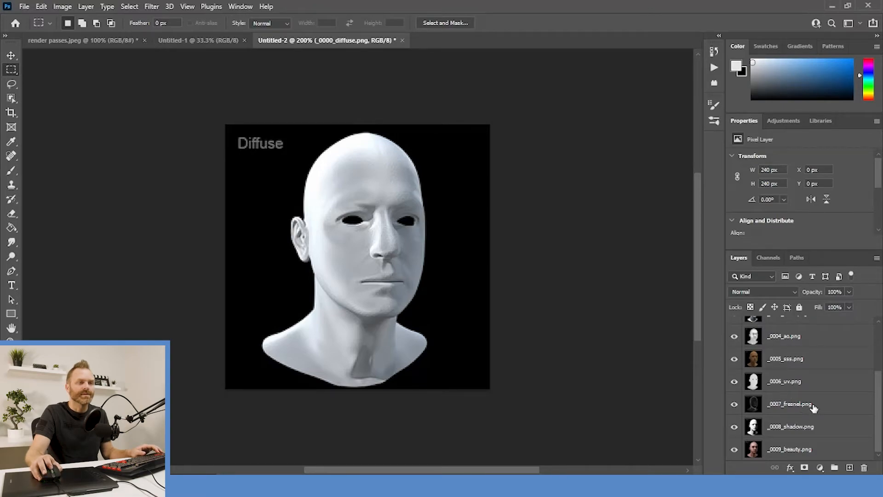
pyautogui.scroll(4, 781, 407)
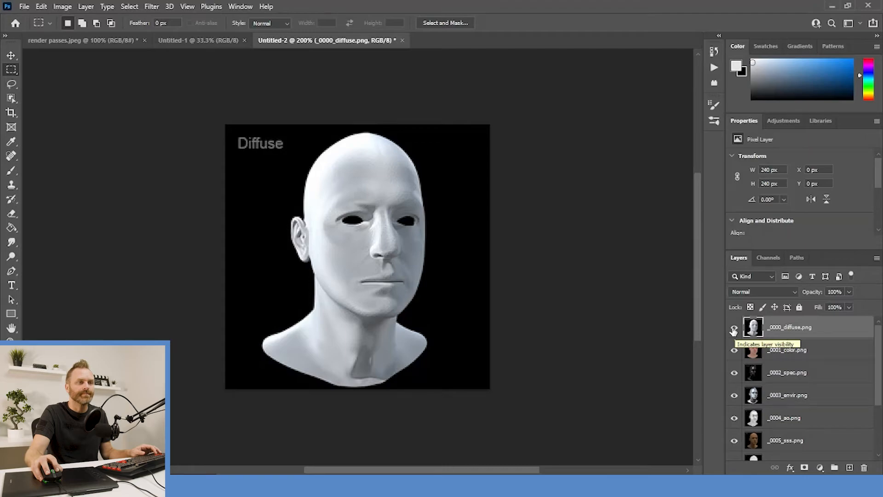
pyautogui.click(734, 329)
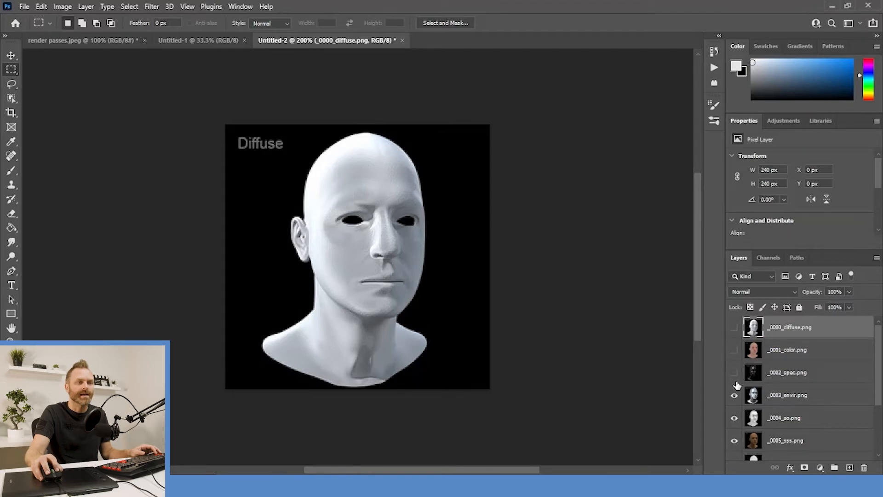
pyautogui.click(734, 418)
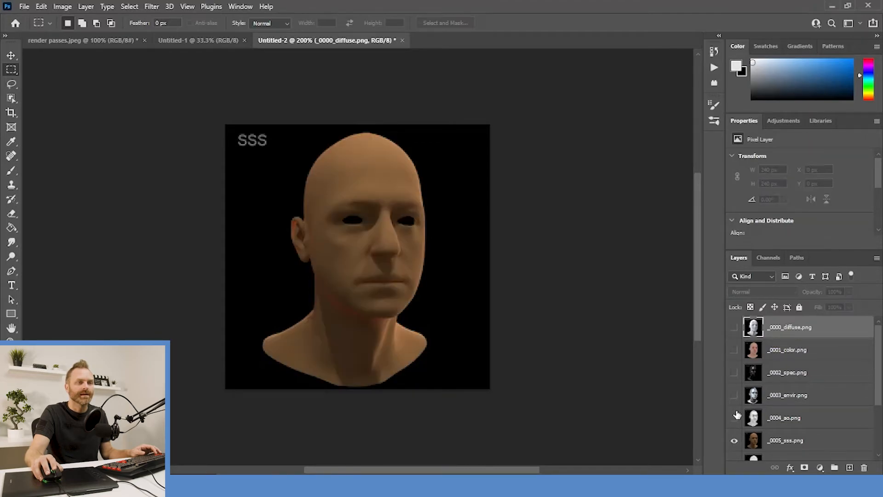
pyautogui.scroll(-3, 735, 414)
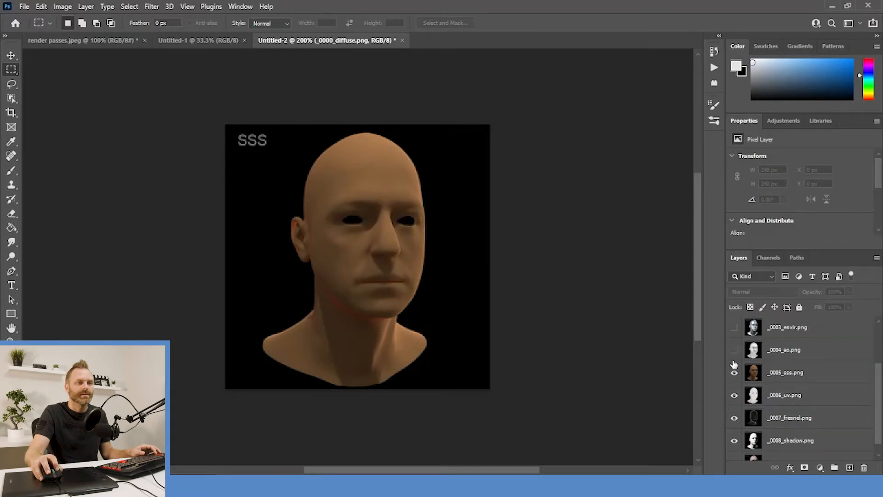
pyautogui.click(734, 374)
pyautogui.click(789, 395)
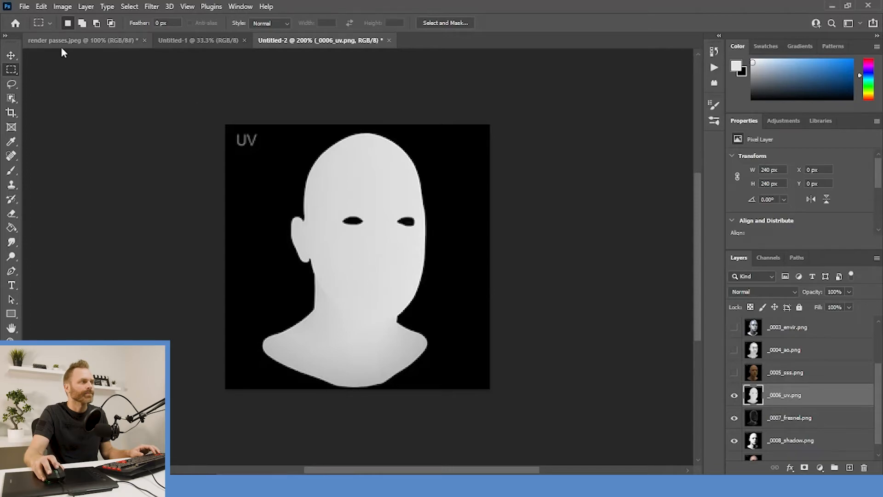
# Select the white head silhouette of the UV pass with Color Range on sampled colors, using a fuzziness of 127
pyautogui.click(129, 6)
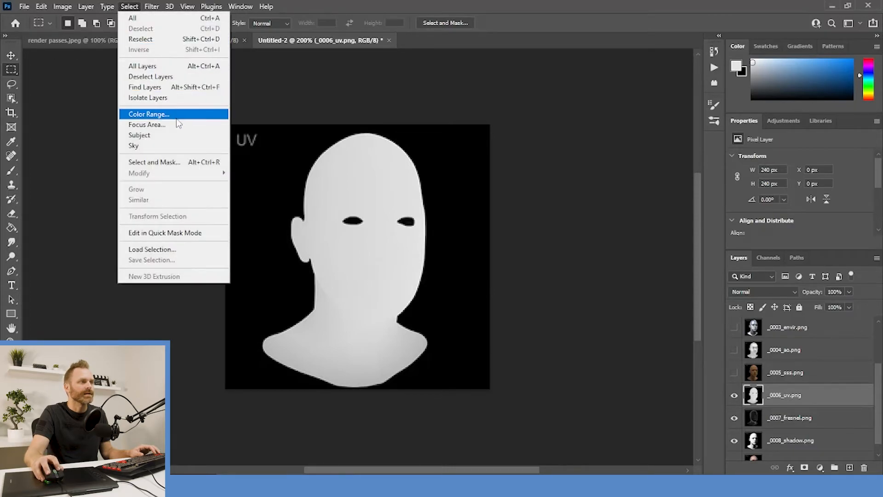
pyautogui.click(176, 115)
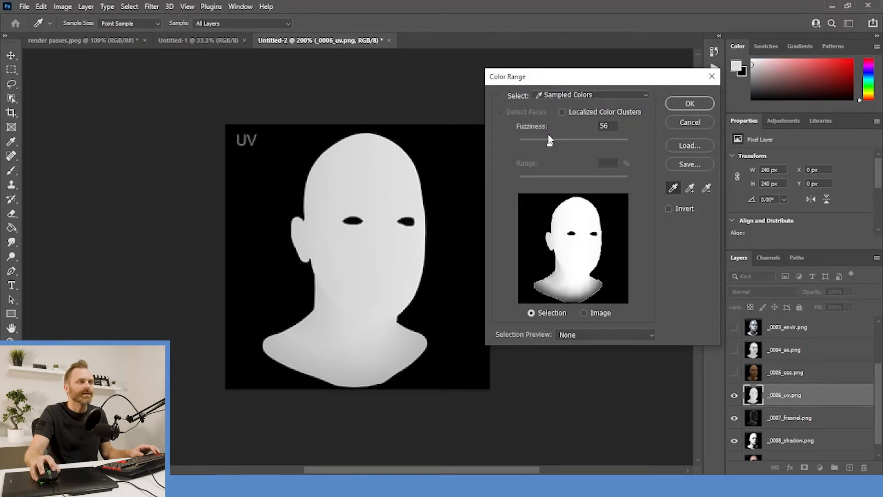
pyautogui.moveTo(561, 144); pyautogui.dragTo(581, 144)
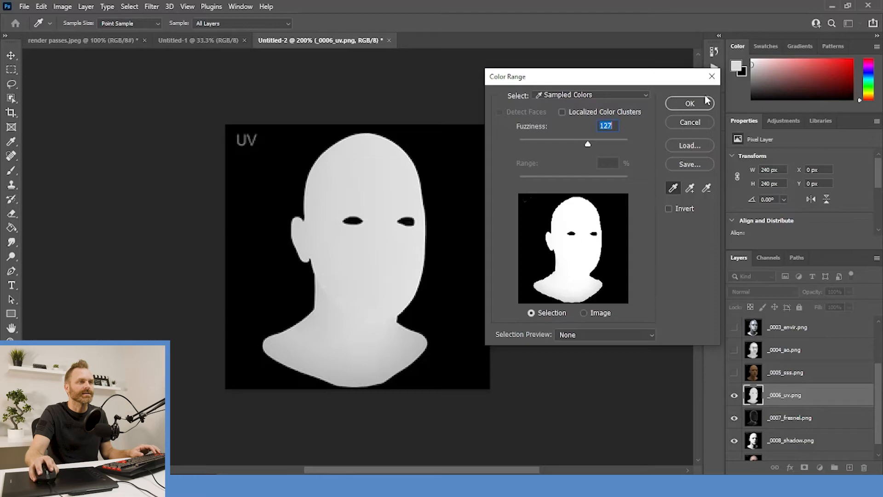
pyautogui.click(690, 104)
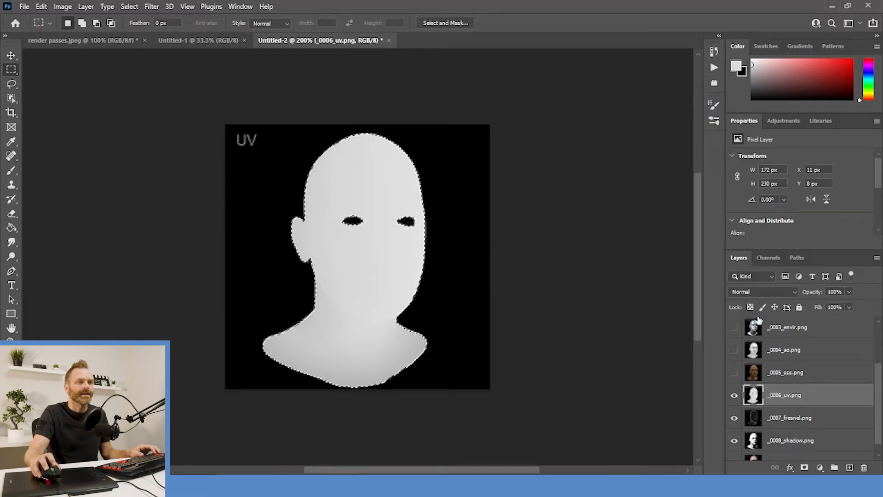
# Show the hidden layers from _0005_sss up to _0000_diffuse again and select the _0000_diffuse layer
pyautogui.click(733, 373)
pyautogui.click(734, 356)
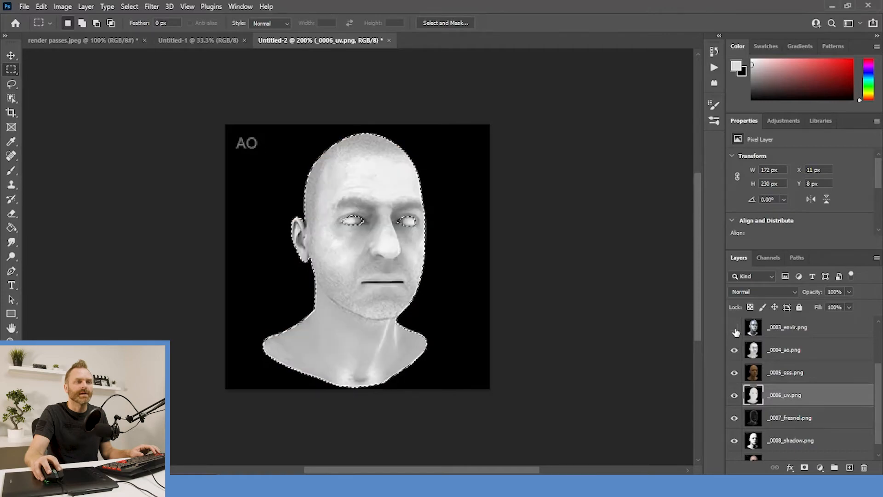
pyautogui.click(734, 327)
pyautogui.moveTo(880, 392); pyautogui.dragTo(850, 340)
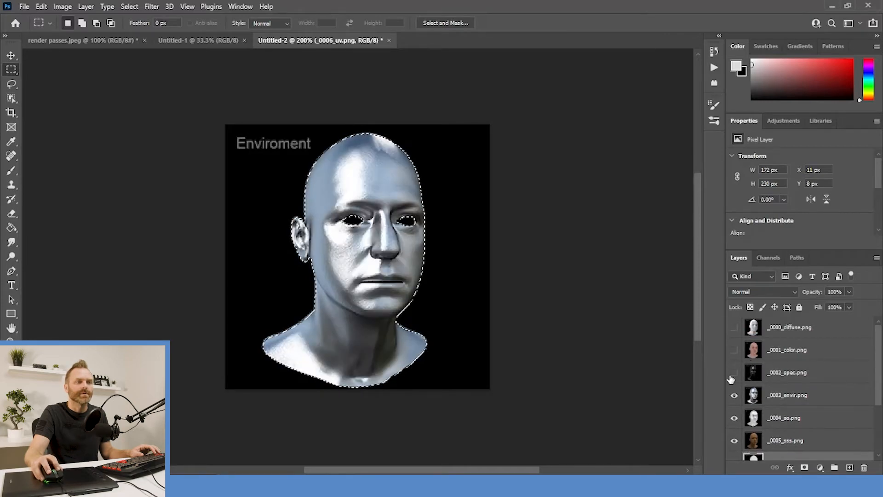
pyautogui.moveTo(731, 379); pyautogui.dragTo(734, 329)
pyautogui.click(773, 330)
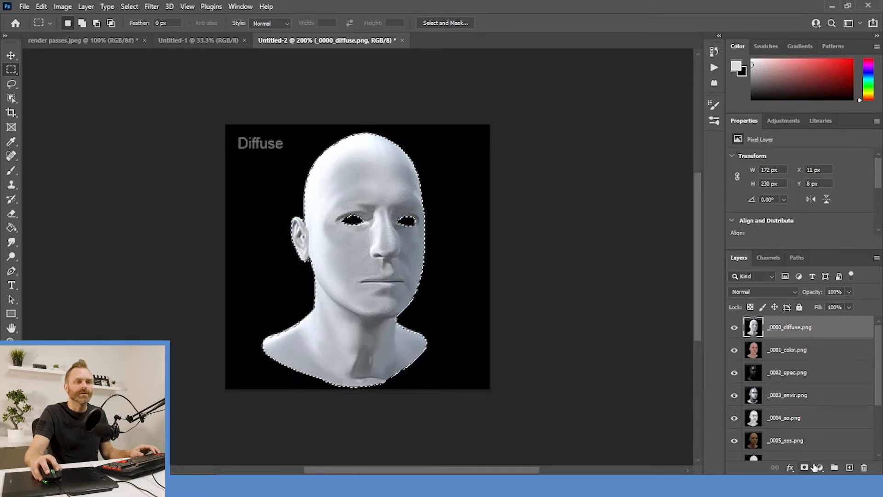
# Move all ten pass layers into a new group and mask the group with the head selection
pyautogui.click(834, 468)
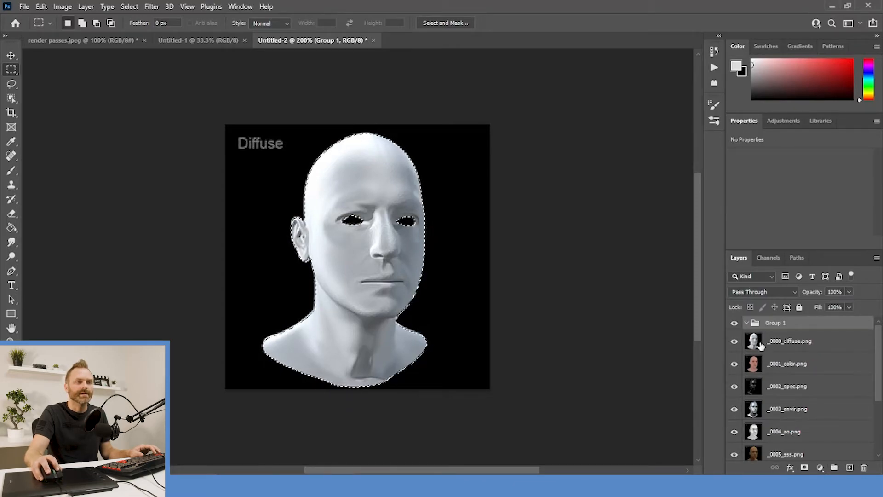
pyautogui.click(782, 342)
pyautogui.moveTo(879, 348)
pyautogui.mouseDown()
pyautogui.moveTo(880, 430)
pyautogui.moveTo(875, 341)
pyautogui.mouseUp()
pyautogui.keyDown('shift'); pyautogui.click(777, 446); pyautogui.keyUp('shift')
pyautogui.moveTo(759, 346); pyautogui.dragTo(752, 325)
pyautogui.click(747, 323)
pyautogui.click(777, 322)
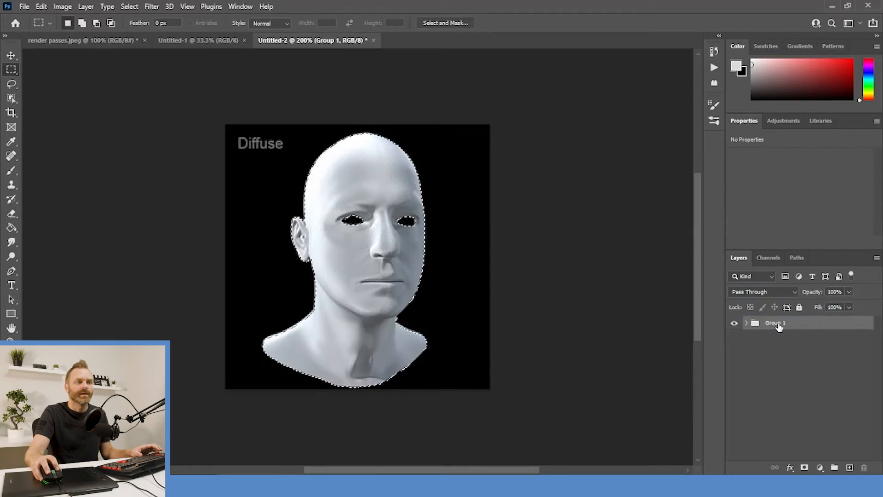
pyautogui.click(805, 467)
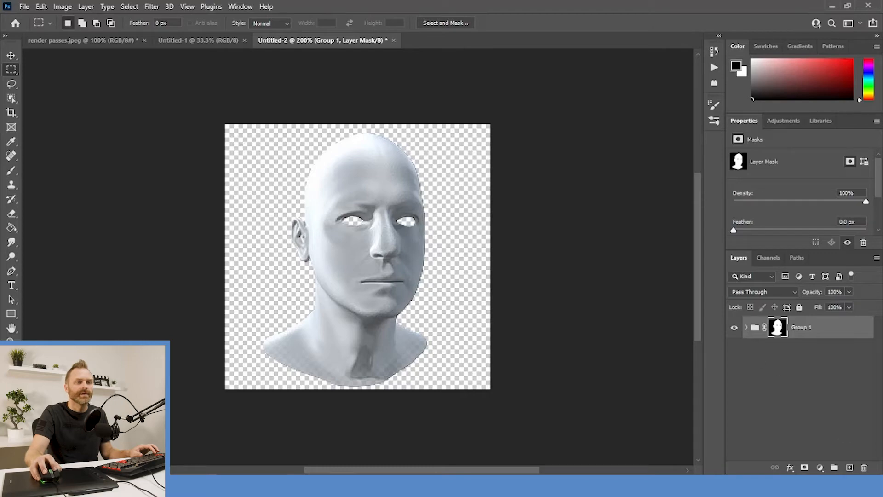
# Add a new layer below the masked group, fill it with dark red, and deselect the layer
pyautogui.click(850, 468)
pyautogui.moveTo(753, 327); pyautogui.dragTo(755, 360)
pyautogui.click(852, 75)
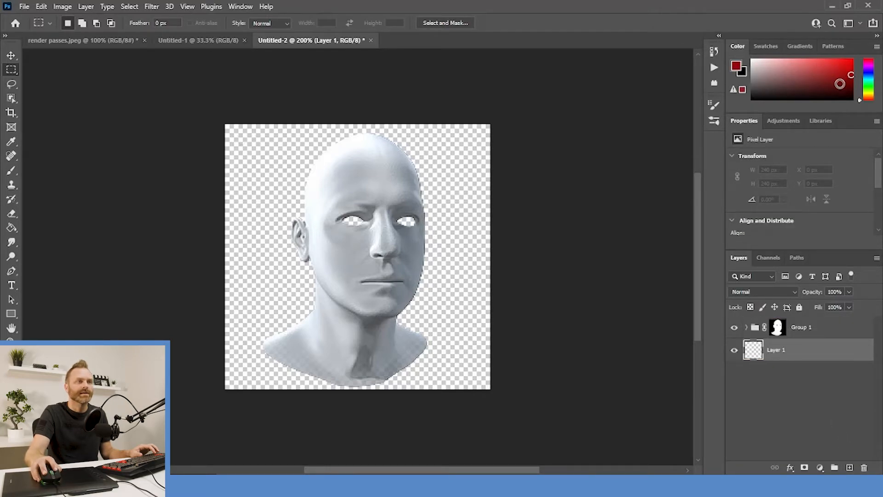
pyautogui.hotkey('alt', 'BackSpace')
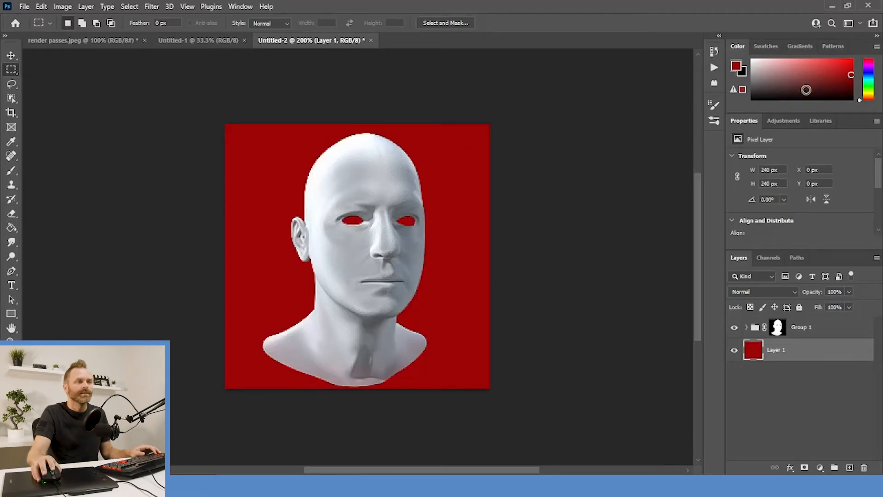
pyautogui.click(769, 394)
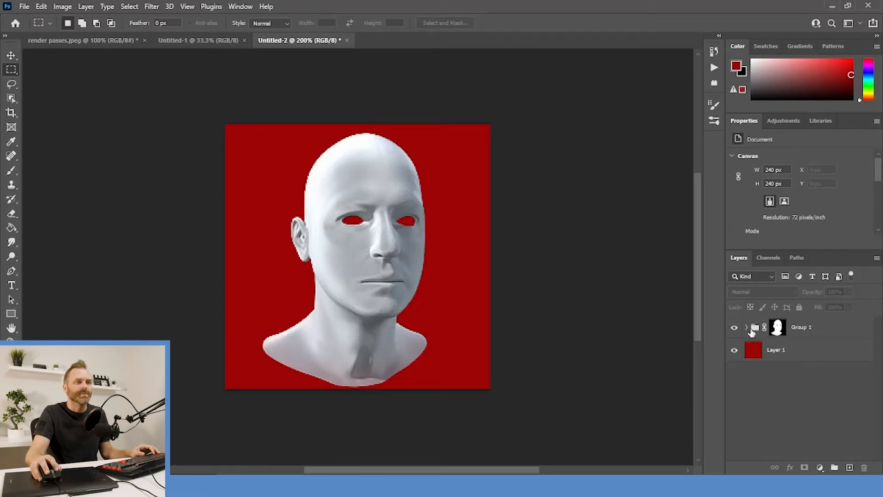
# Expand the group and set the _0000_diffuse layer's blend mode to Overlay
pyautogui.click(746, 328)
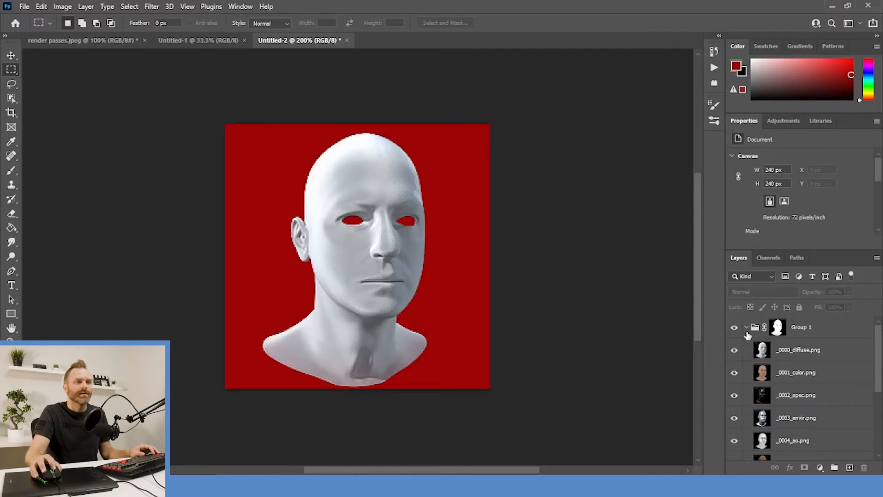
pyautogui.click(765, 357)
pyautogui.click(749, 291)
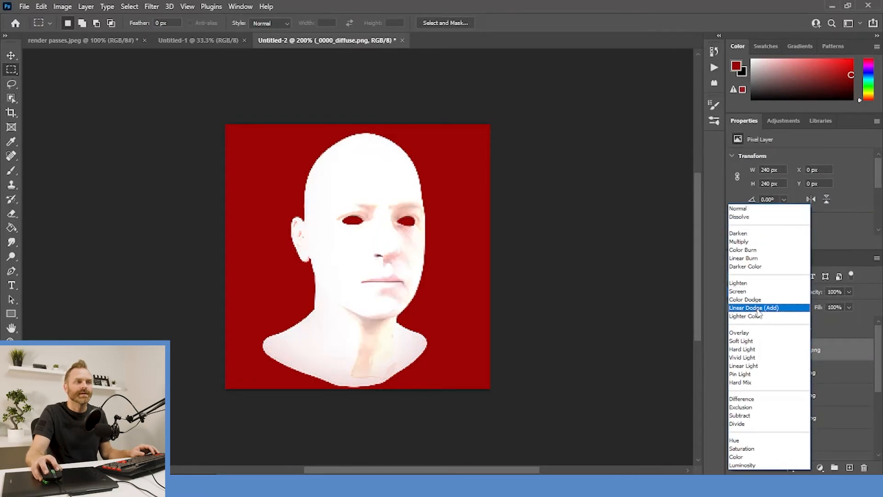
pyautogui.click(761, 338)
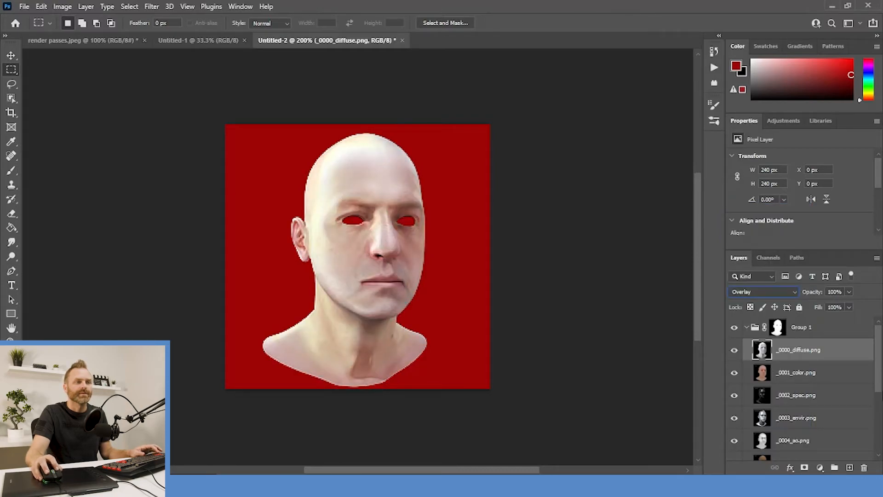
# Try the Overlay blend mode on all layers from _0000_diffuse to _0008_shadow together, and undo it
pyautogui.scroll(-5, 874, 373)
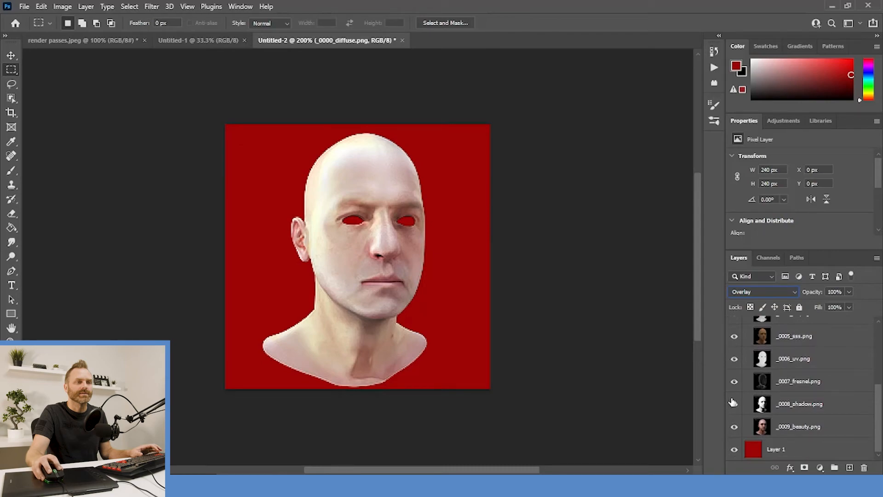
pyautogui.keyDown('shift'); pyautogui.click(769, 407); pyautogui.keyUp('shift')
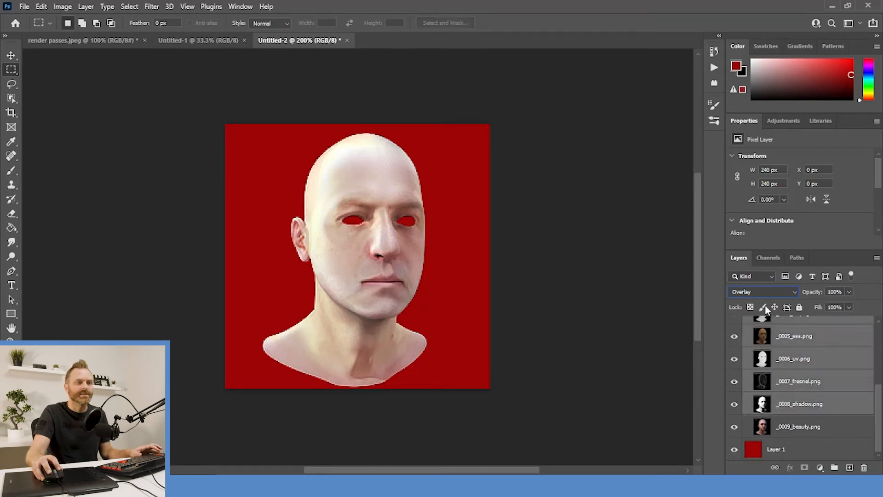
pyautogui.click(770, 291)
pyautogui.click(769, 338)
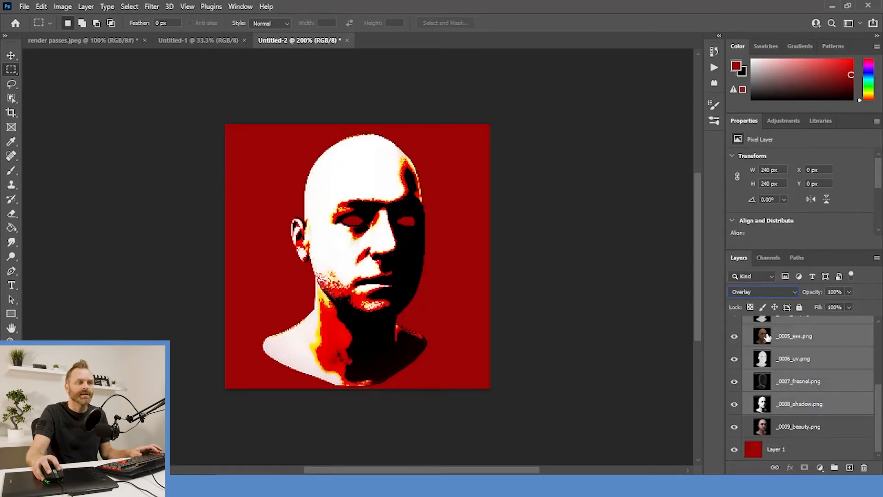
pyautogui.hotkey('ctrl', 'z')
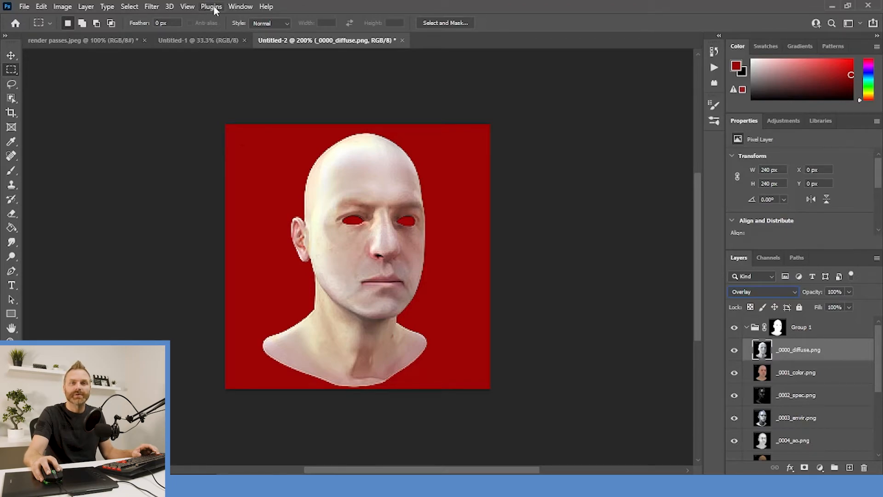
# Show the list of default actions and play Sepia Toning (layer) on the _0000_diffuse.png copy layer
pyautogui.click(212, 7)
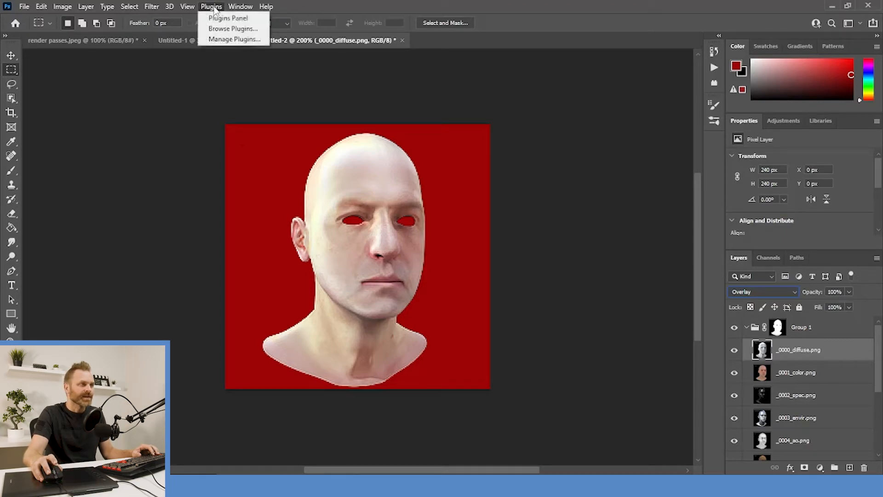
pyautogui.moveTo(232, 7)
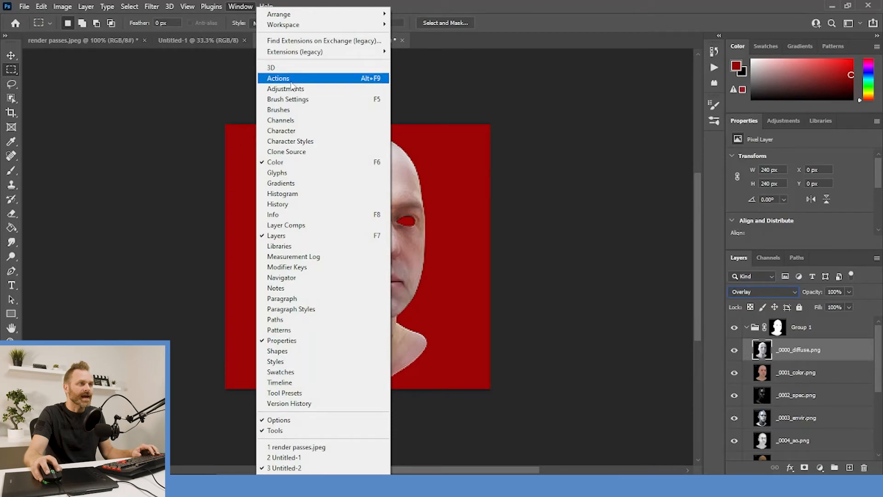
pyautogui.click(291, 79)
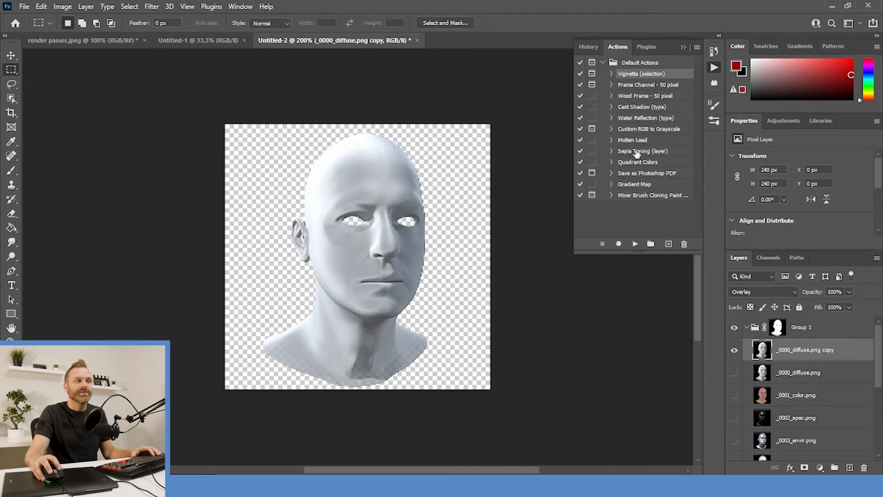
pyautogui.click(637, 151)
pyautogui.click(636, 243)
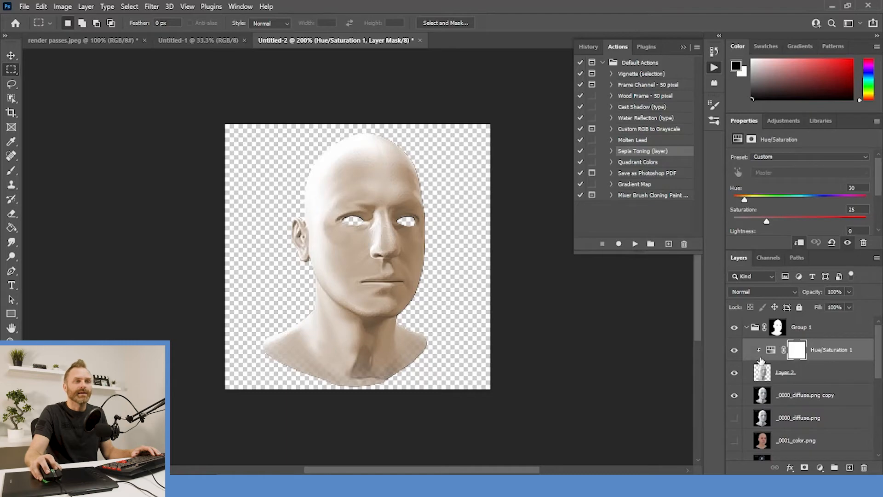
# Examine the recorded commands inside the Sepia Toning (layer) action, collapse them, and deselect the action
pyautogui.click(611, 152)
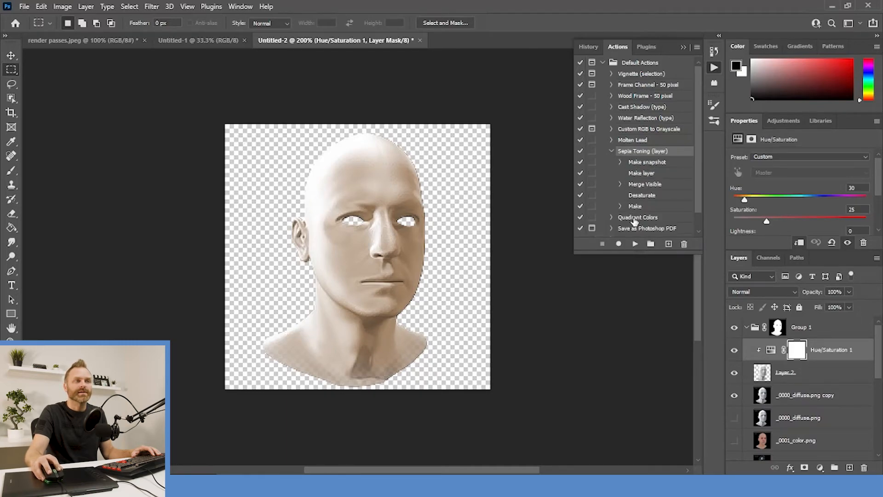
pyautogui.click(611, 151)
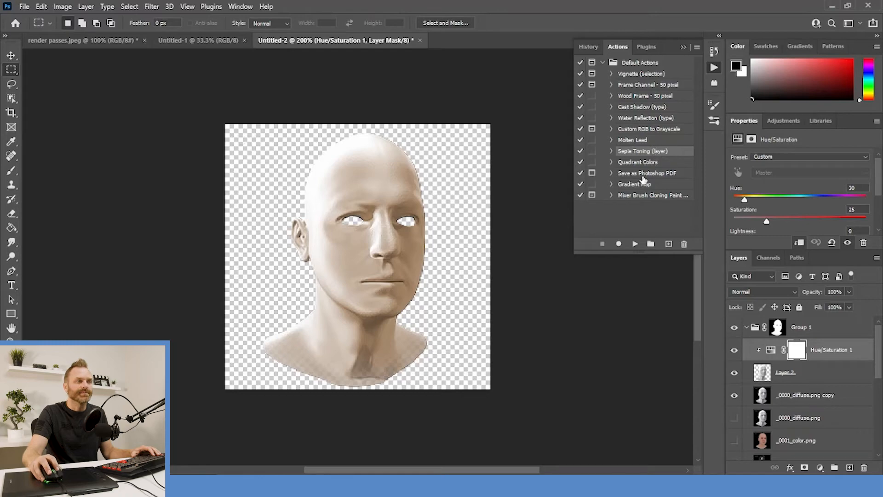
pyautogui.click(642, 222)
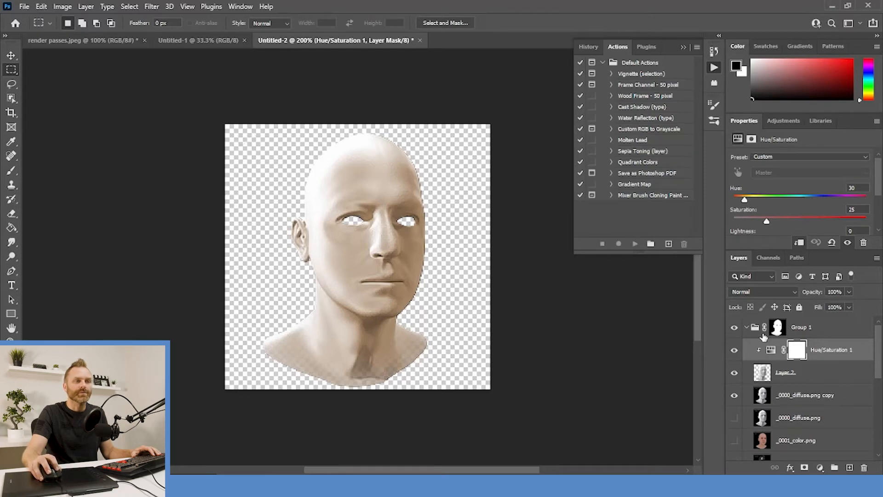
# Collapse Group 1 and start recording a new action named Vignette in the Default Actions set
pyautogui.click(747, 327)
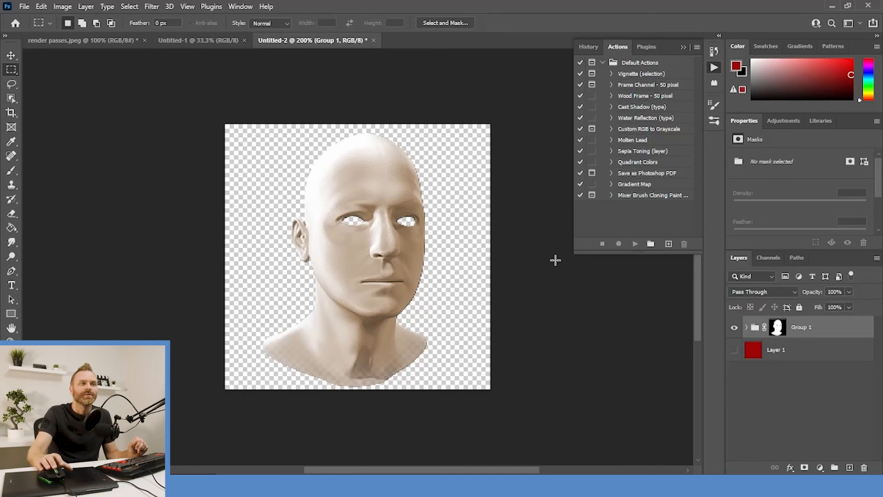
pyautogui.click(668, 244)
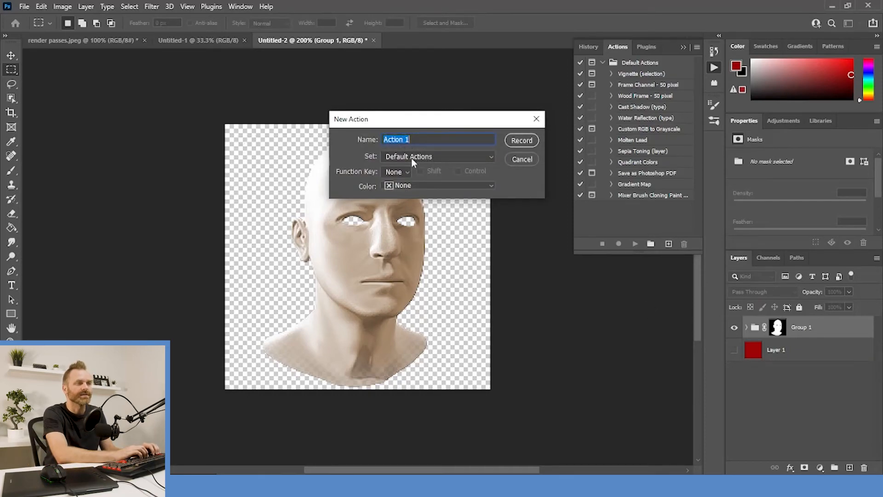
pyautogui.write('Vig')
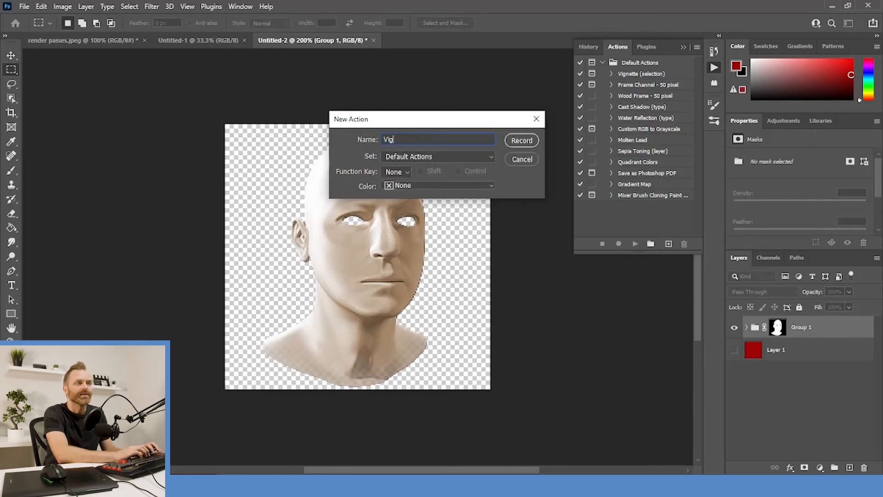
pyautogui.write('nette')
pyautogui.press('Return')
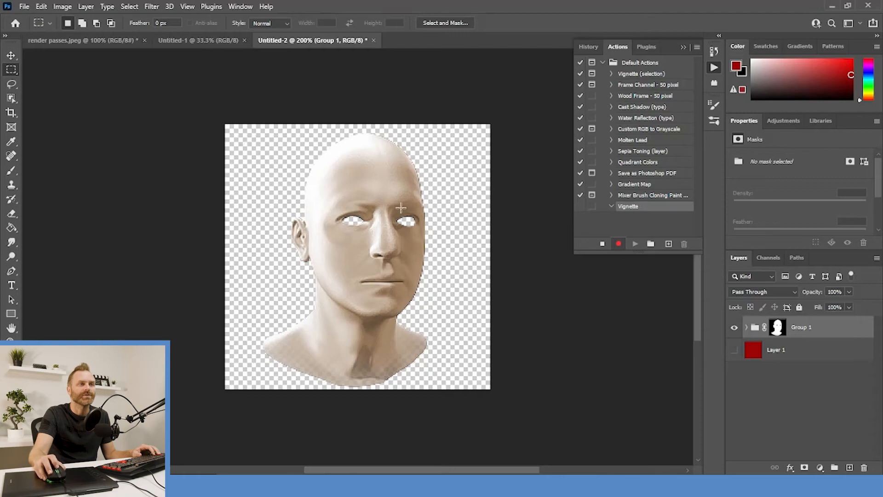
# Add a new layer above Group 1, reset the colors to default, and fill the layer with black
pyautogui.click(850, 468)
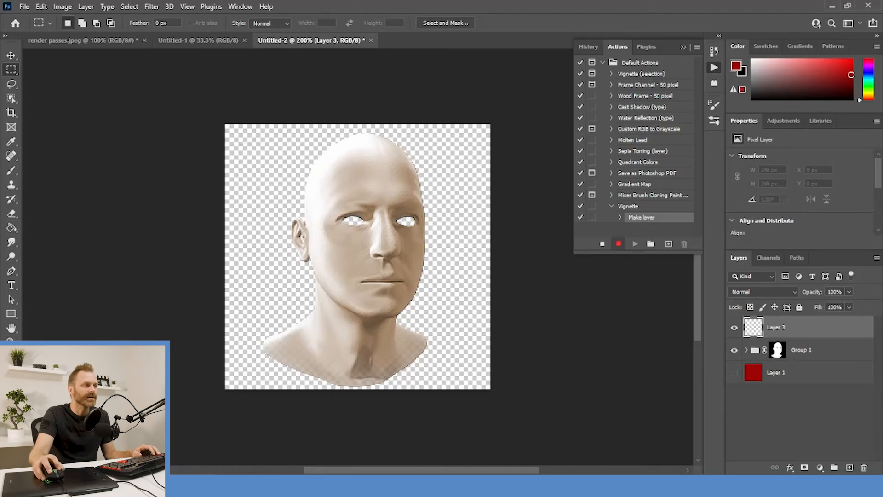
pyautogui.press('d')
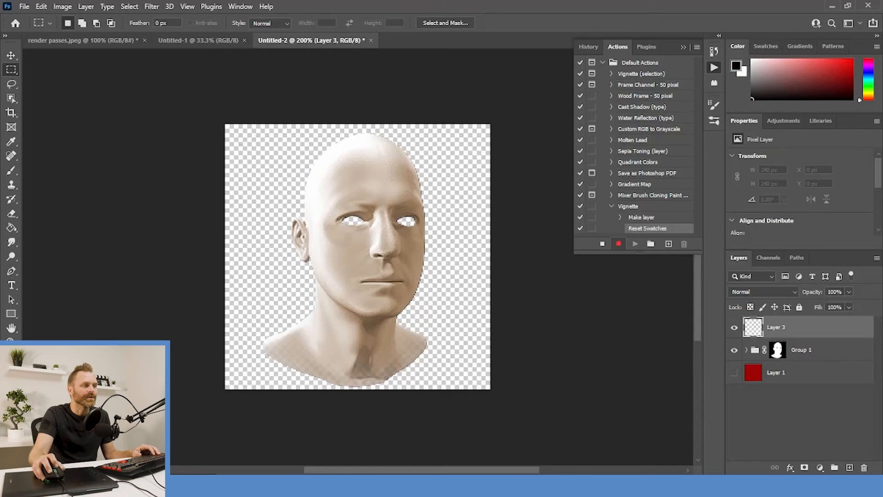
pyautogui.click(7, 232)
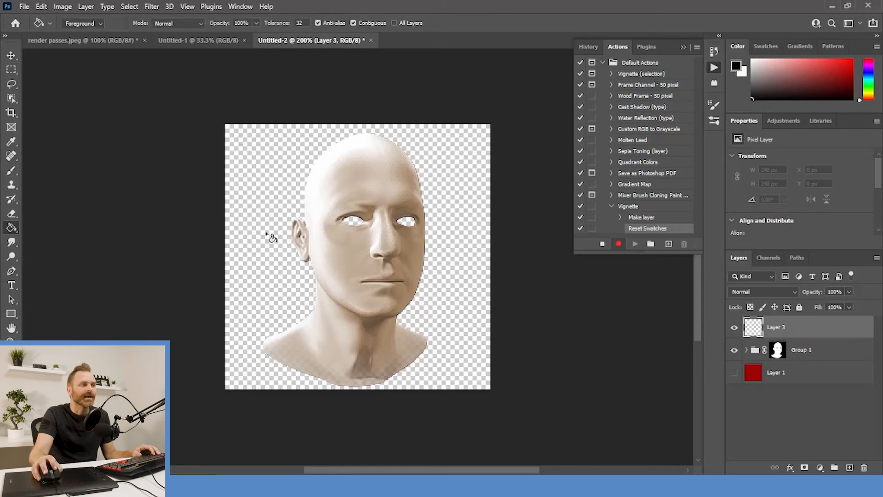
pyautogui.click(272, 237)
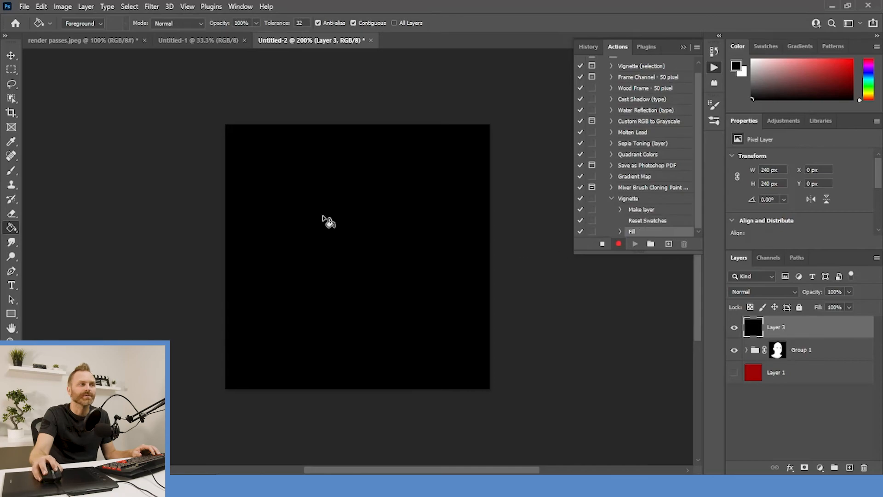
# Switch to the Rectangular Marquee tool and select the entire canvas
pyautogui.click(11, 72)
pyautogui.rightClick(10, 75)
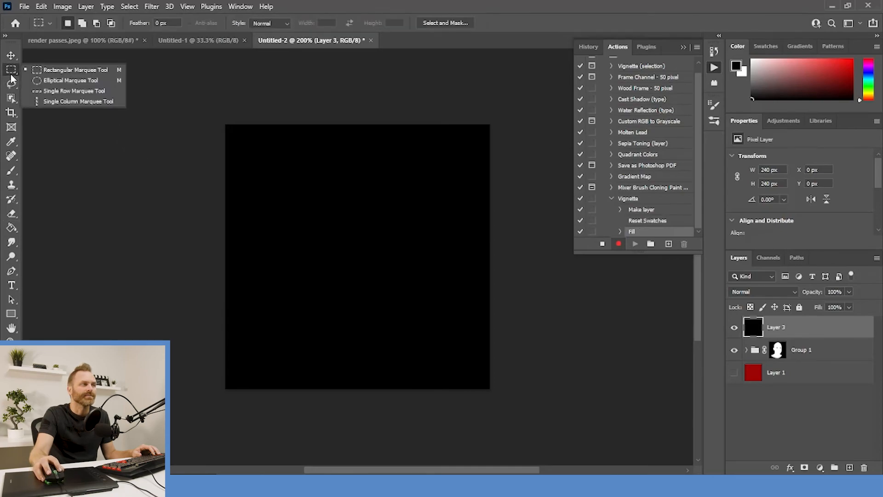
pyautogui.click(46, 70)
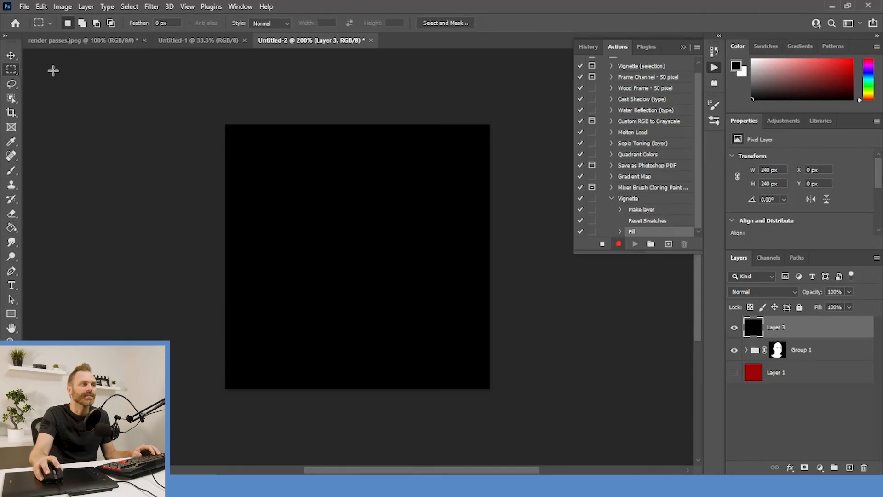
pyautogui.click(129, 7)
pyautogui.click(133, 17)
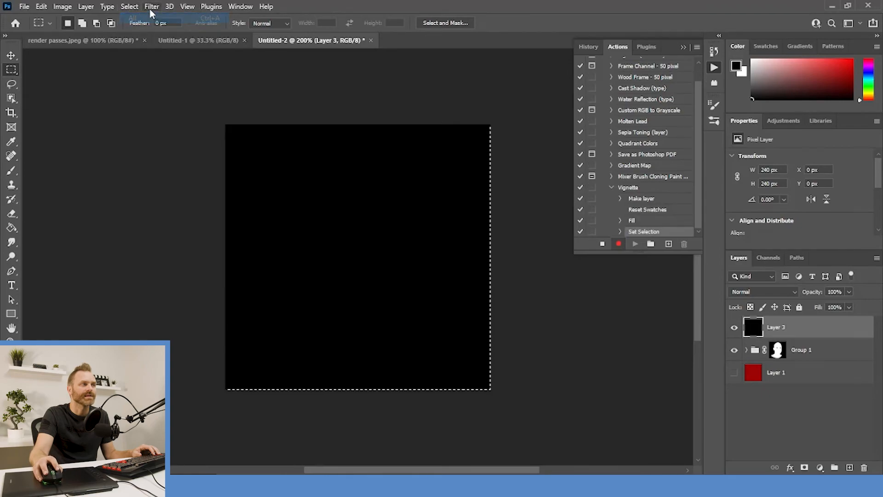
# Feather the selection by 5 pixels and add a layer mask to the black layer from it
pyautogui.click(140, 6)
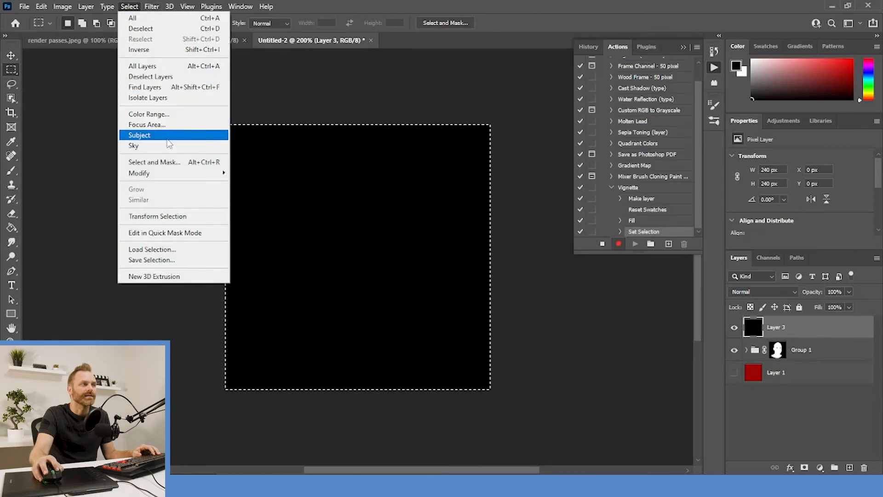
pyautogui.moveTo(200, 175)
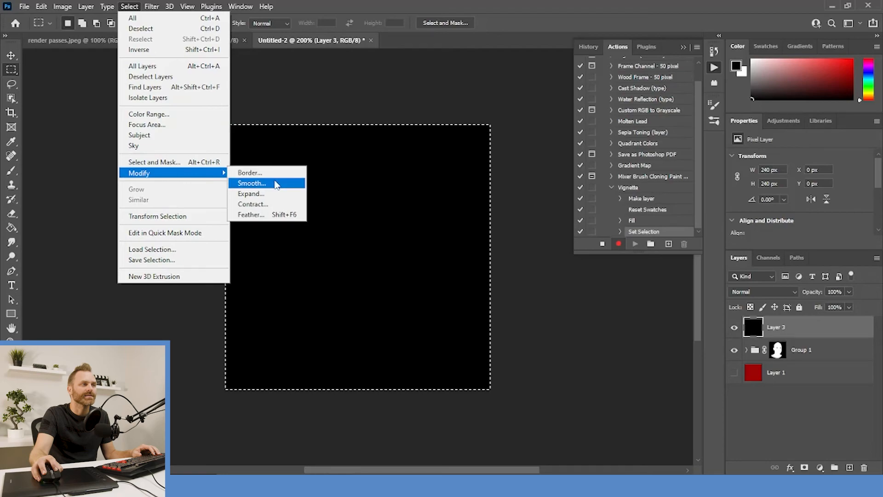
pyautogui.click(257, 215)
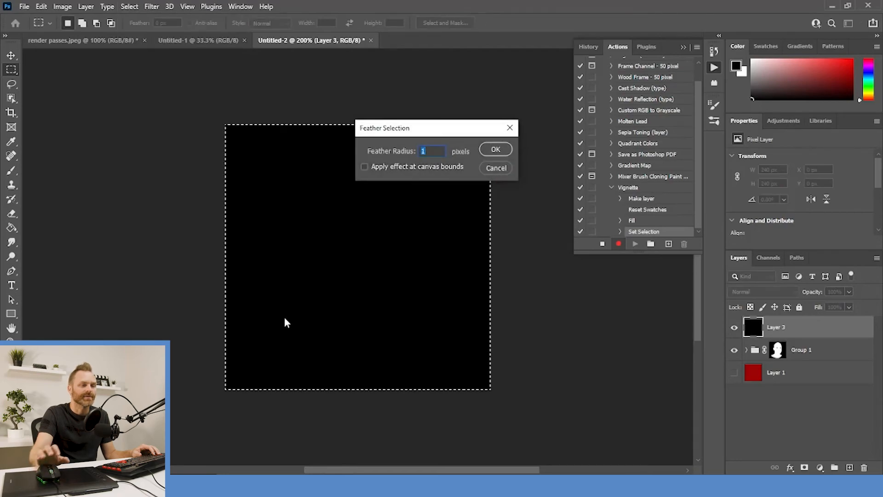
pyautogui.write('5')
pyautogui.press('Return')
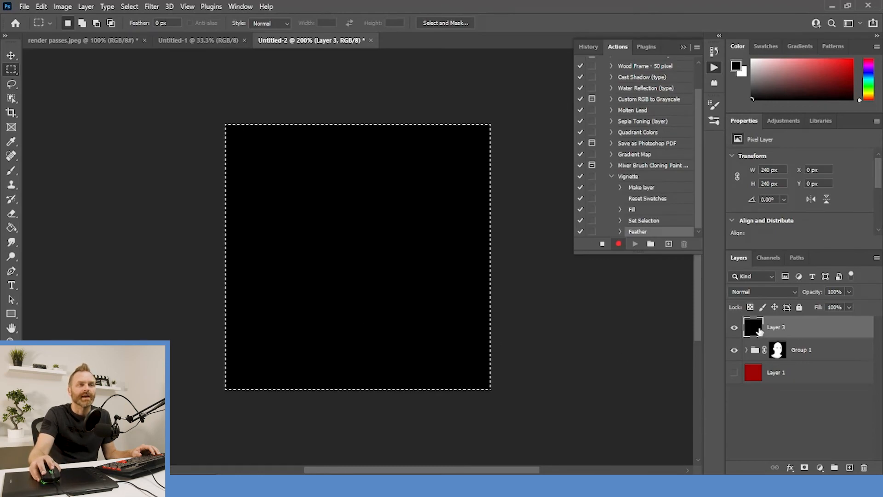
pyautogui.click(804, 467)
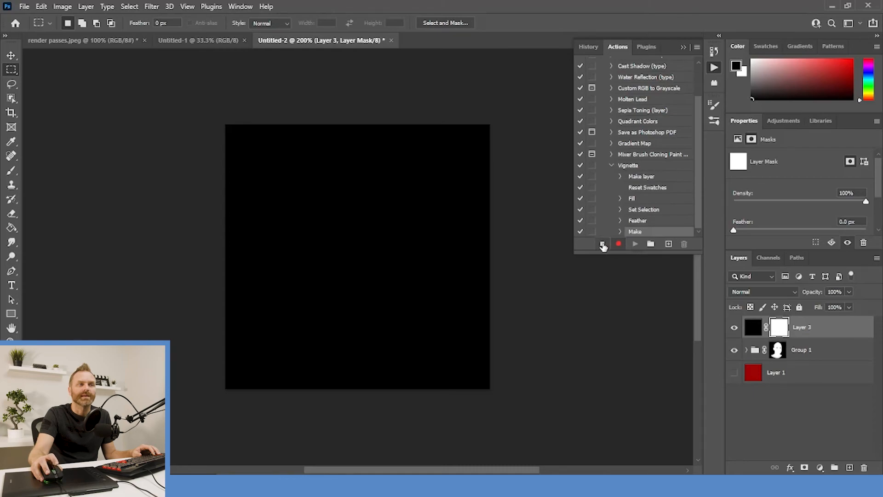
# Stop recording the Vignette action, collapse it, and delete the masked black layer
pyautogui.click(602, 244)
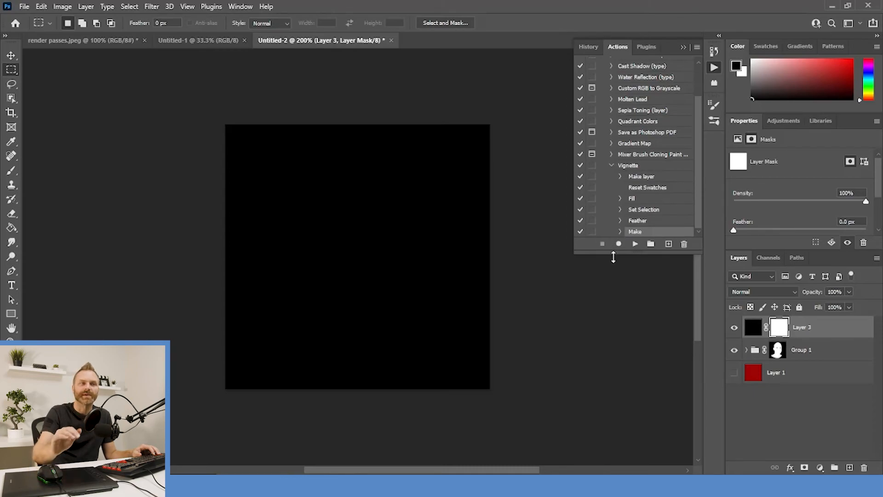
pyautogui.click(611, 165)
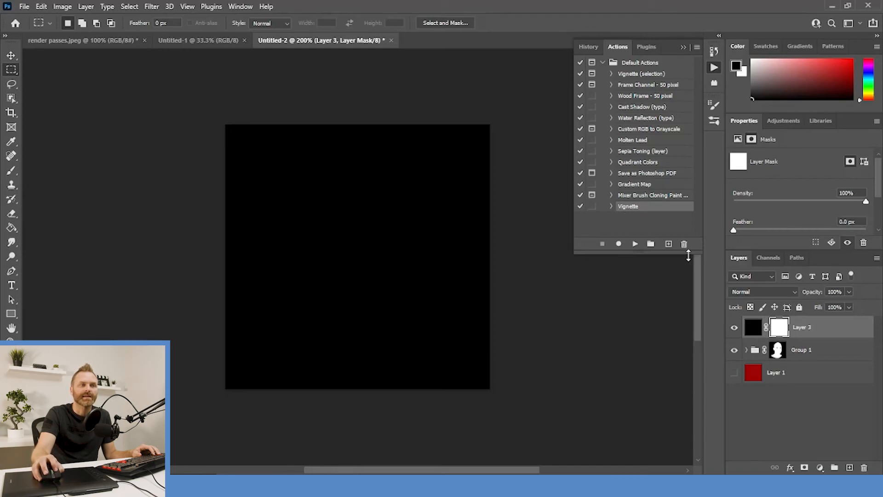
pyautogui.moveTo(753, 327); pyautogui.dragTo(864, 468)
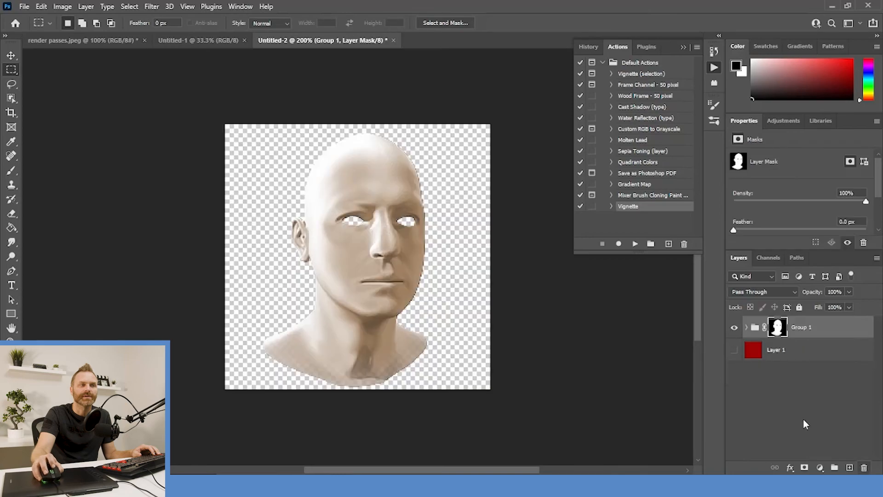
# Open the Batch automation for the Vignette action and choose the Pictures folder as its source
pyautogui.click(25, 7)
pyautogui.moveTo(115, 284)
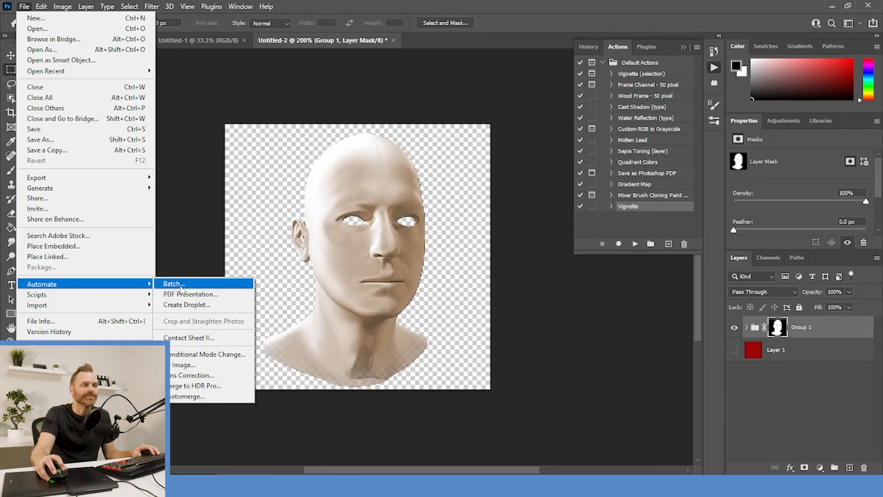
pyautogui.click(181, 288)
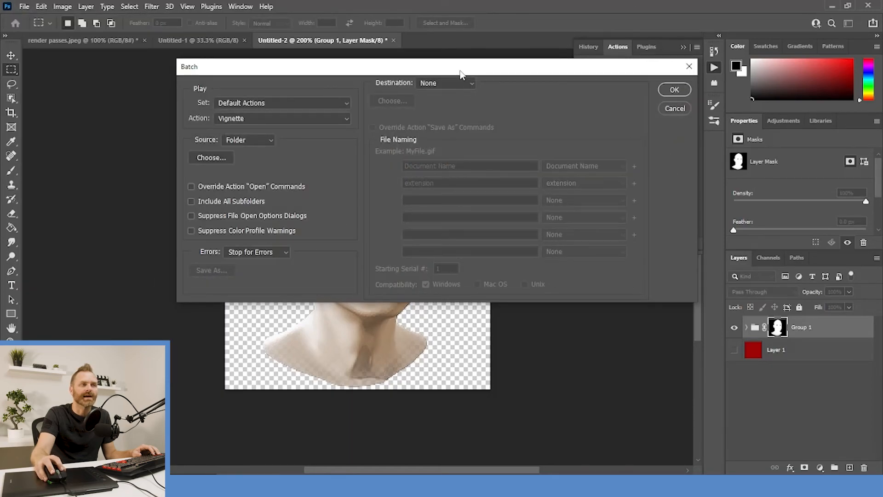
pyautogui.moveTo(461, 73); pyautogui.dragTo(471, 109)
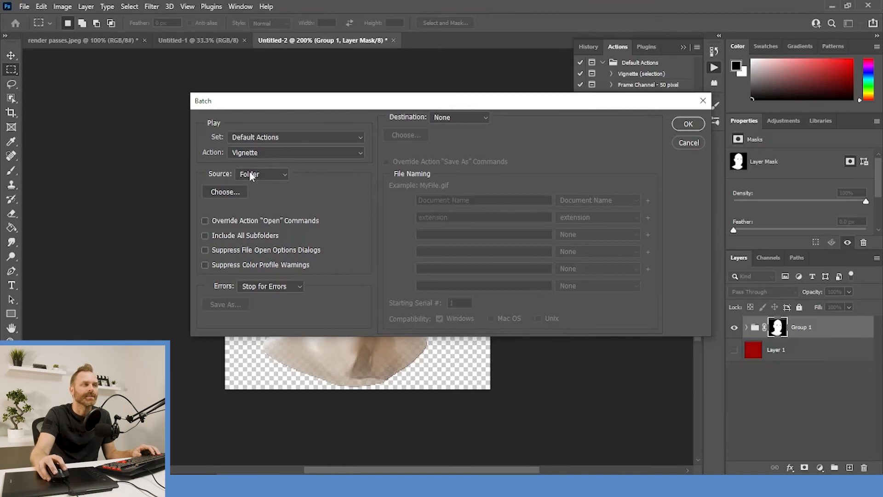
pyautogui.click(234, 192)
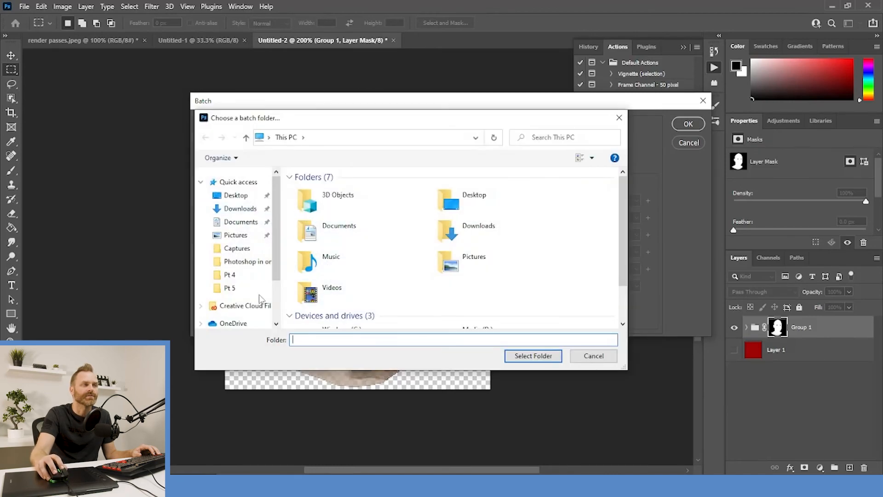
pyautogui.scroll(-2, 260, 299)
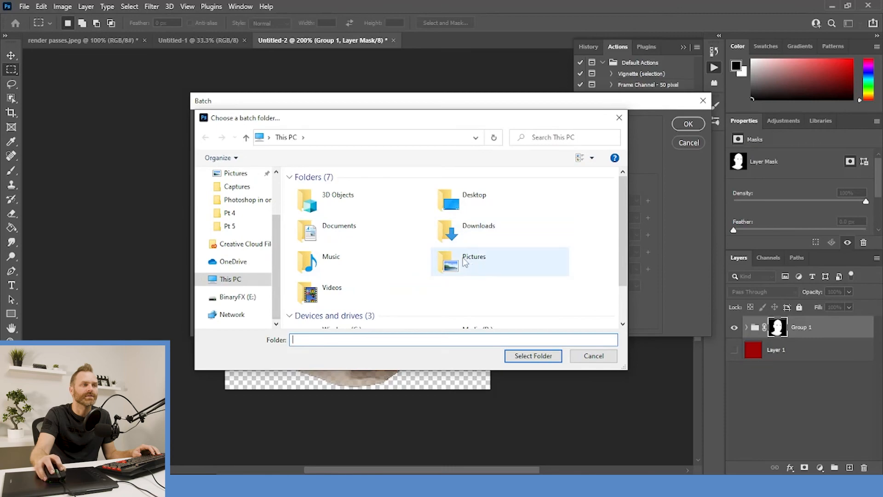
pyautogui.doubleClick(464, 260)
pyautogui.click(532, 355)
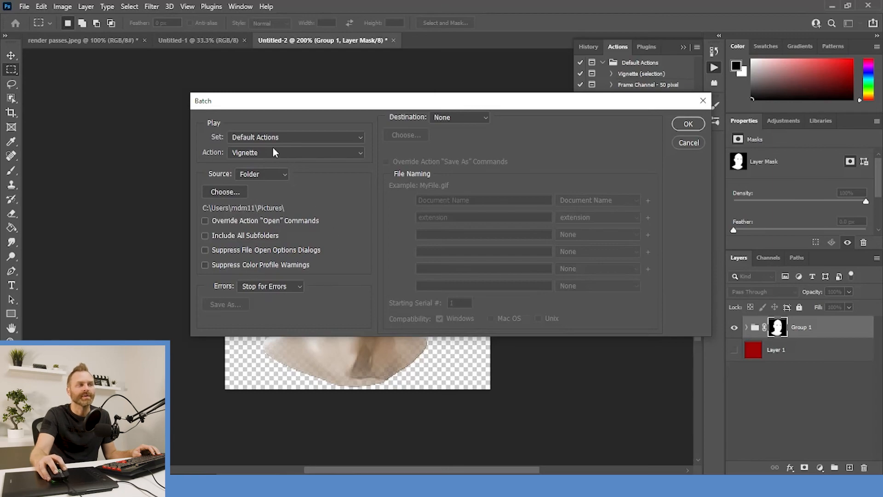
# Review the batch action choices, try Save and Close and Folder as the destination, and cancel the batch
pyautogui.click(265, 153)
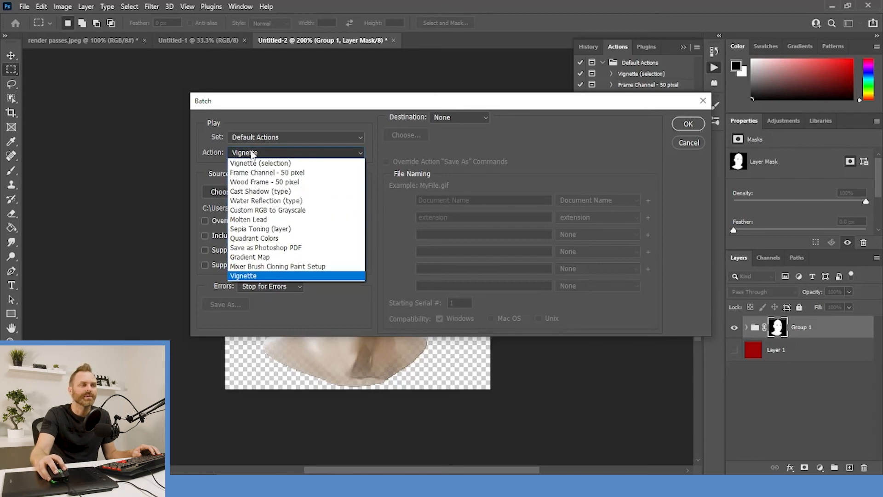
pyautogui.click(253, 153)
pyautogui.click(484, 120)
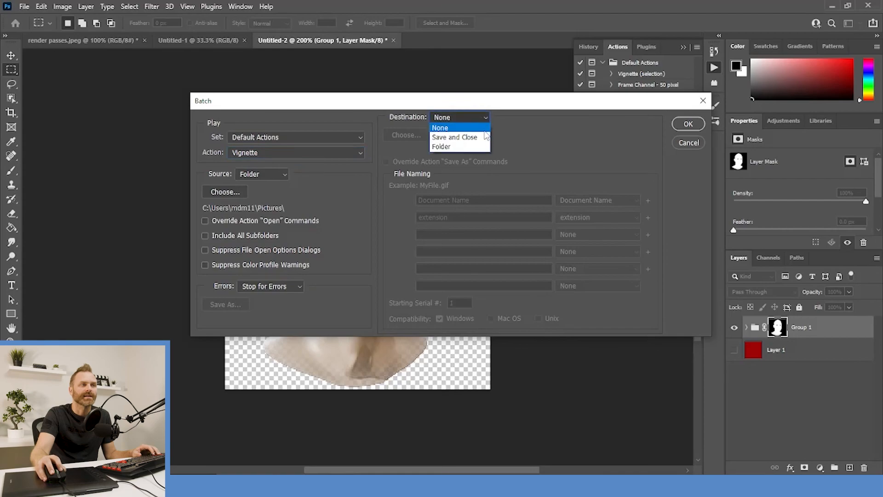
pyautogui.click(479, 137)
pyautogui.click(474, 118)
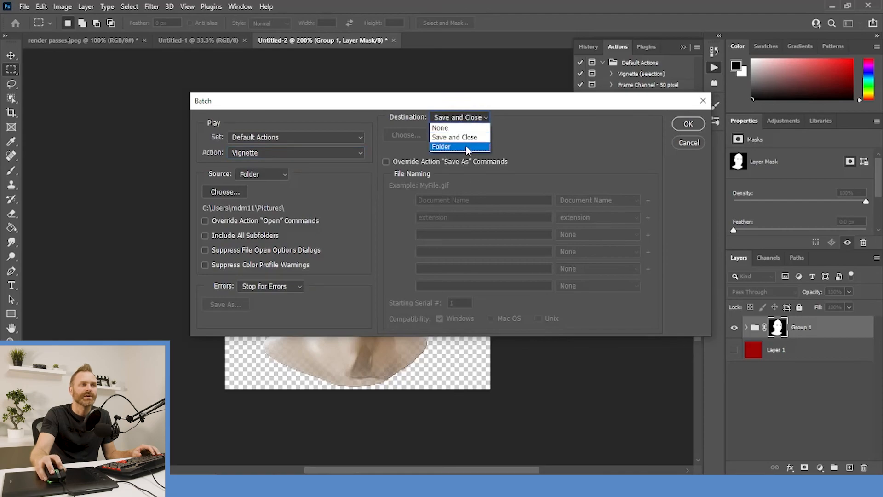
pyautogui.click(467, 147)
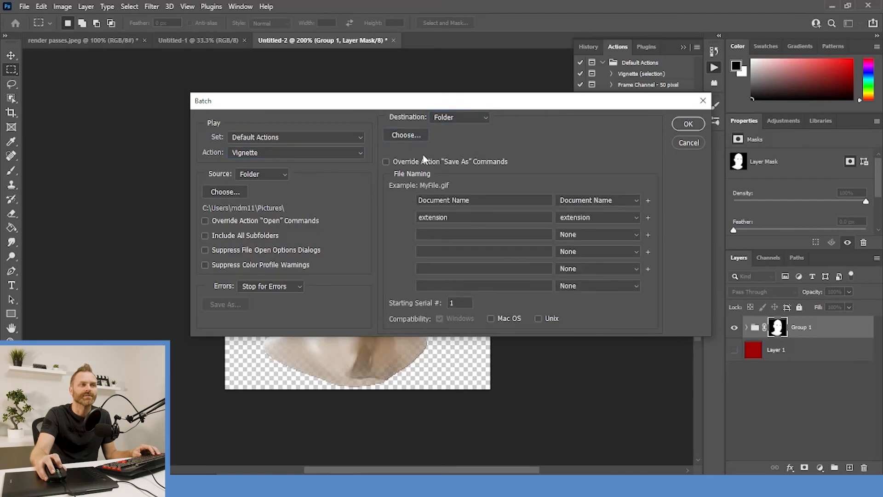
pyautogui.click(406, 135)
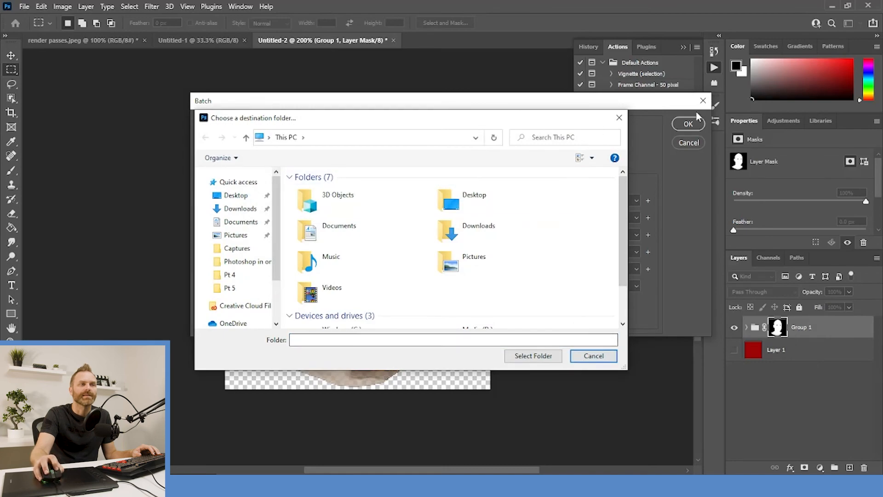
pyautogui.click(592, 355)
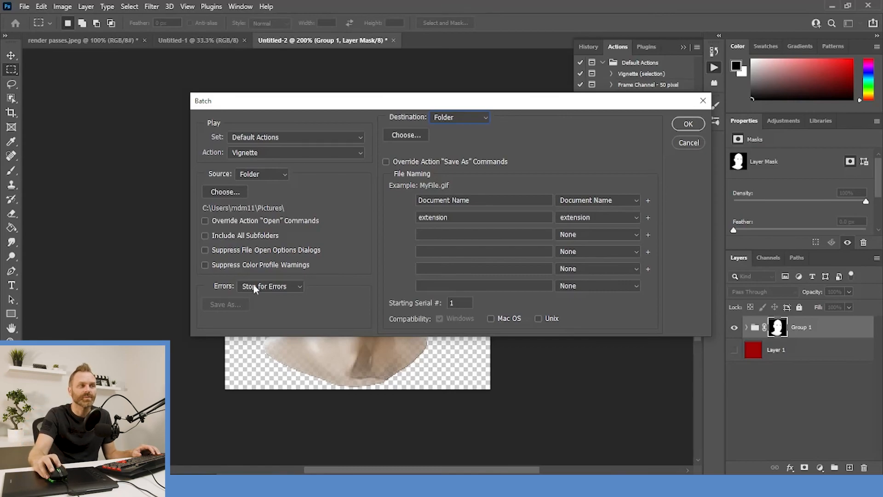
pyautogui.click(687, 145)
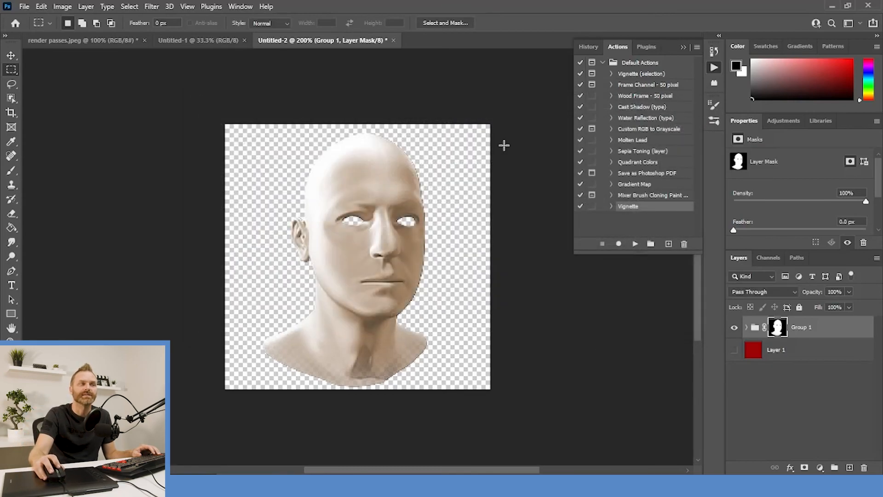